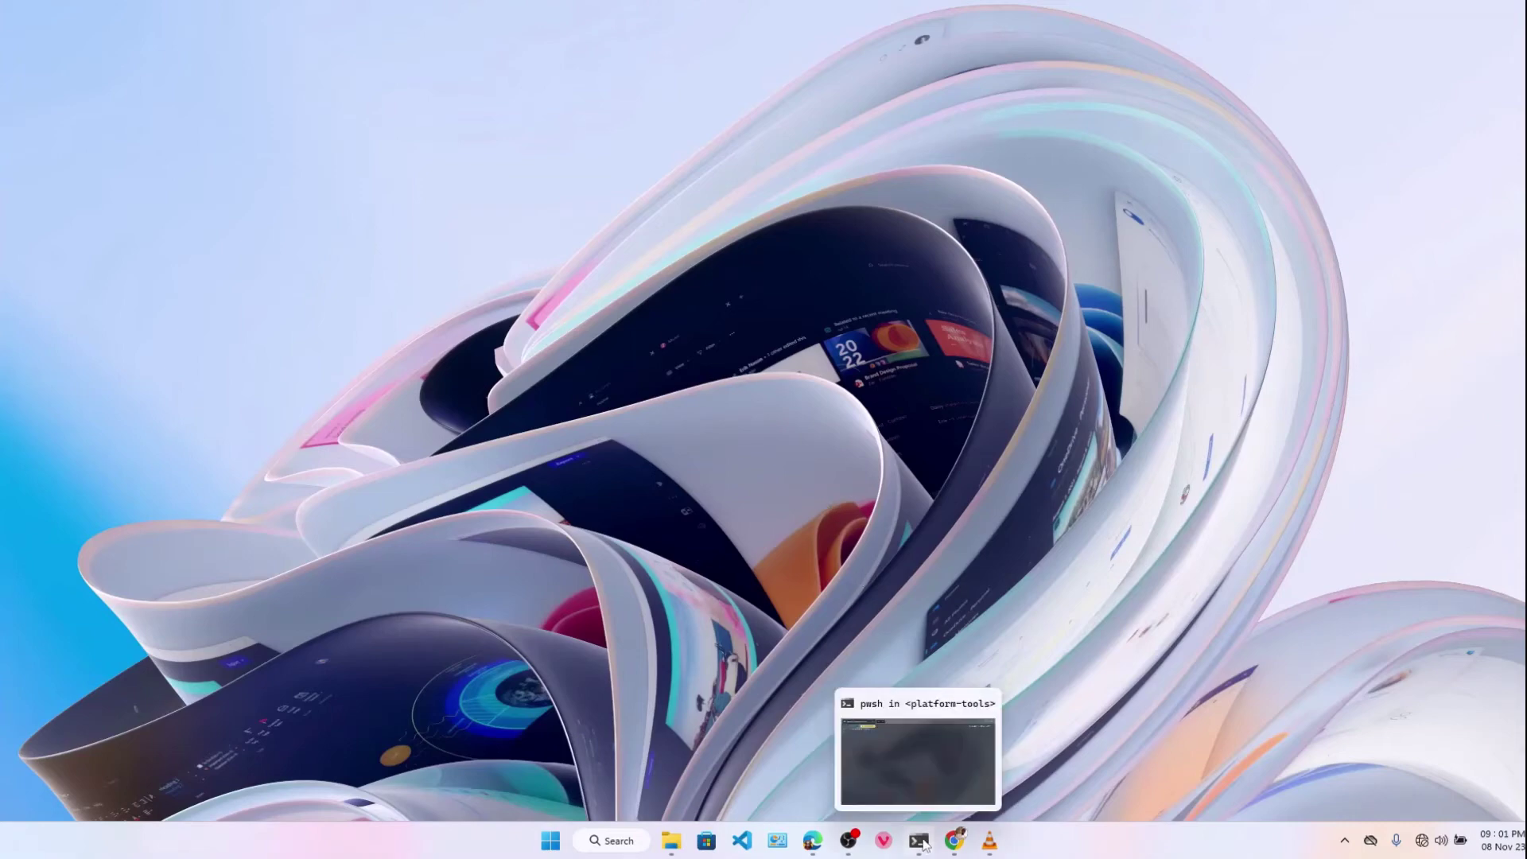
Run ./fastboot flash lk lk-verified.img in the platform-tools terminal so it waits for a device
click(921, 840)
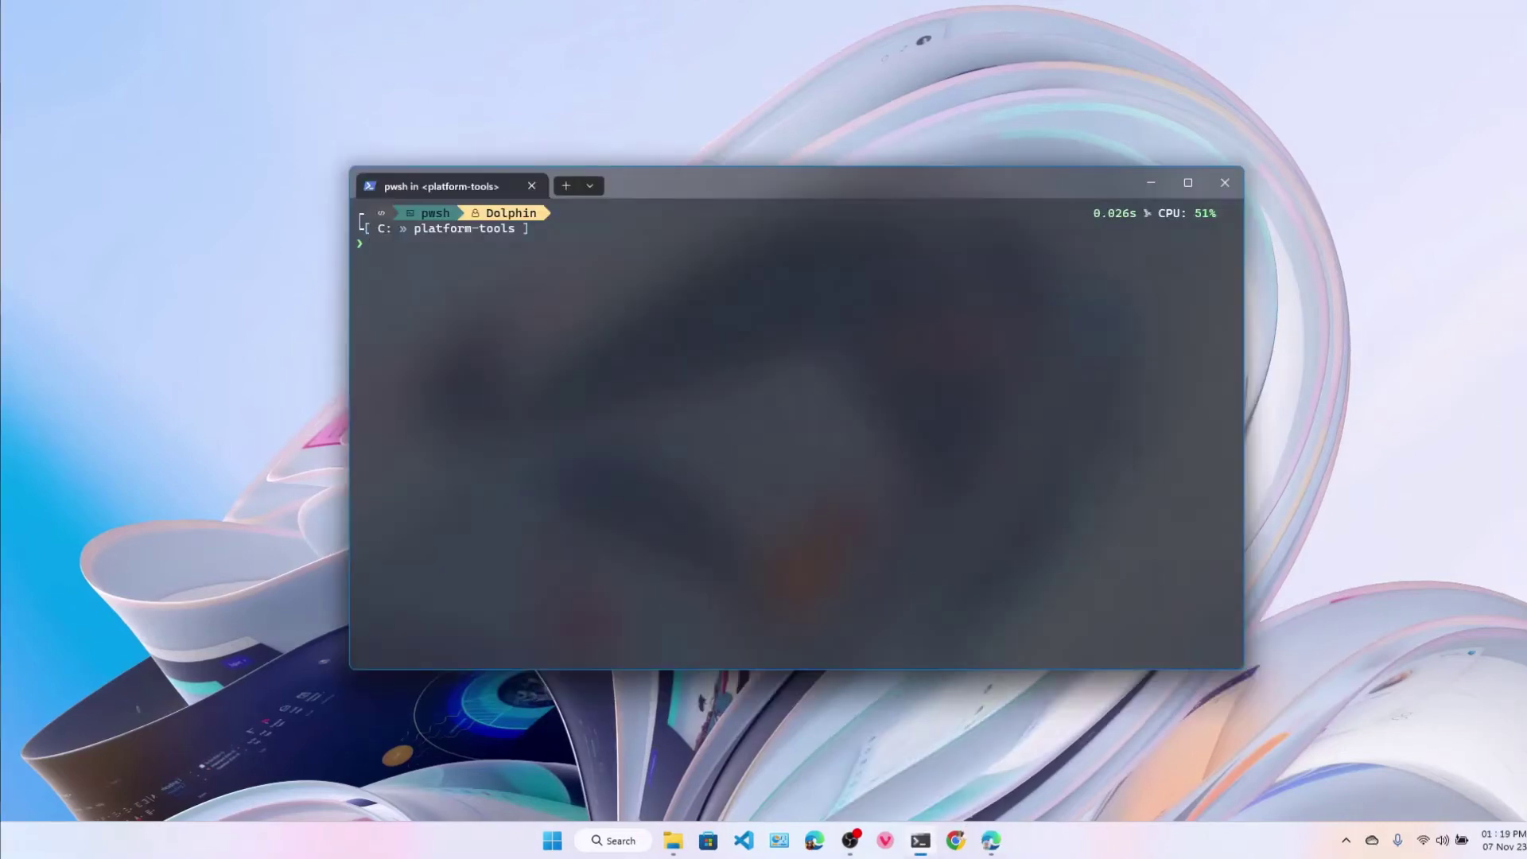
text(./fastboot devices)
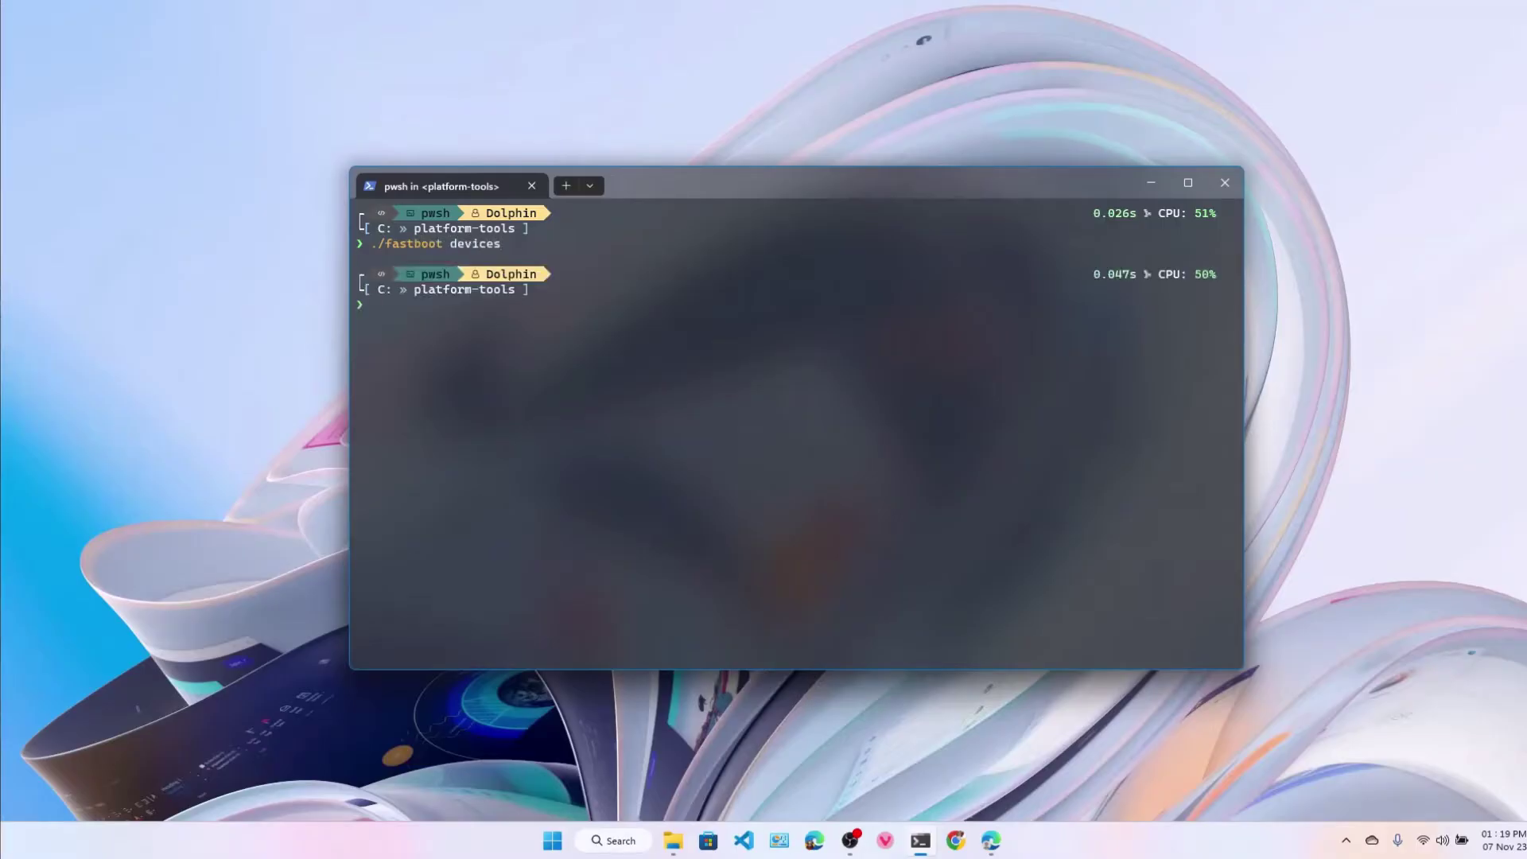
text(.//)
text(f)
text(astb)
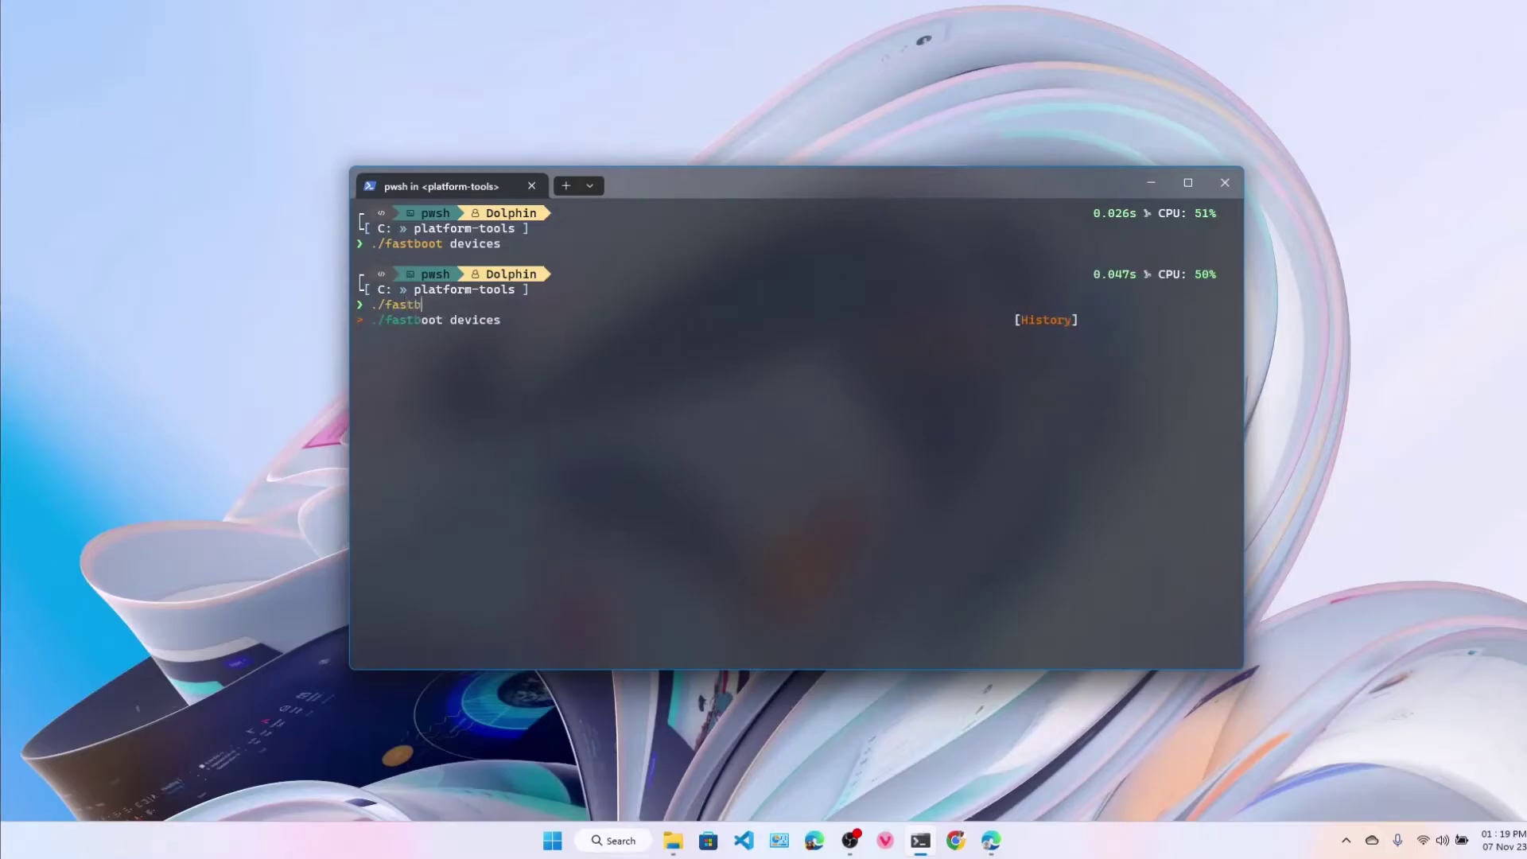
text(oot flash lk lk-)
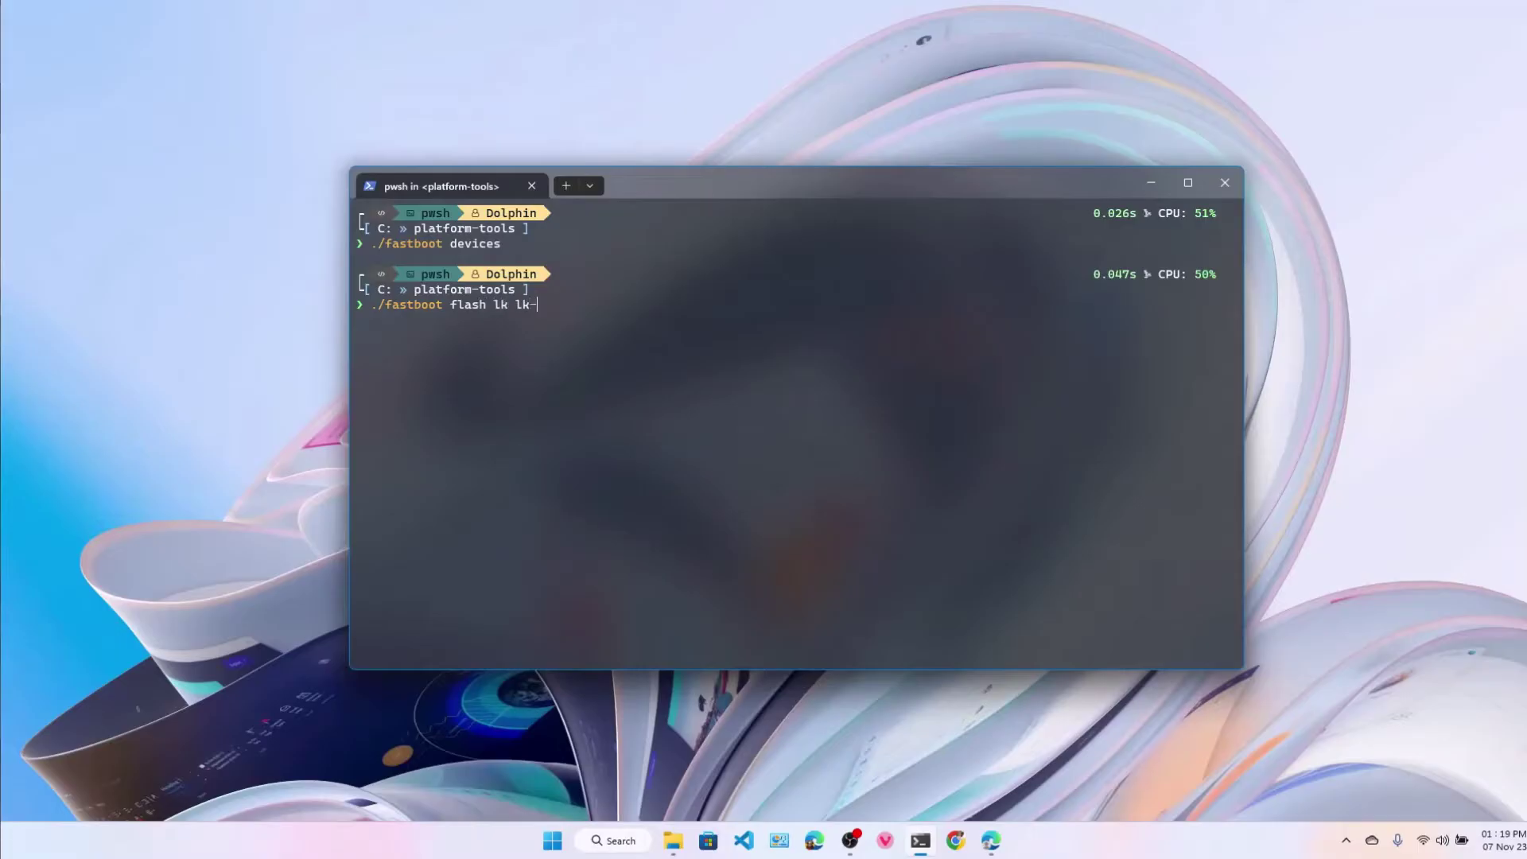
text(verified.img)
key(Return)
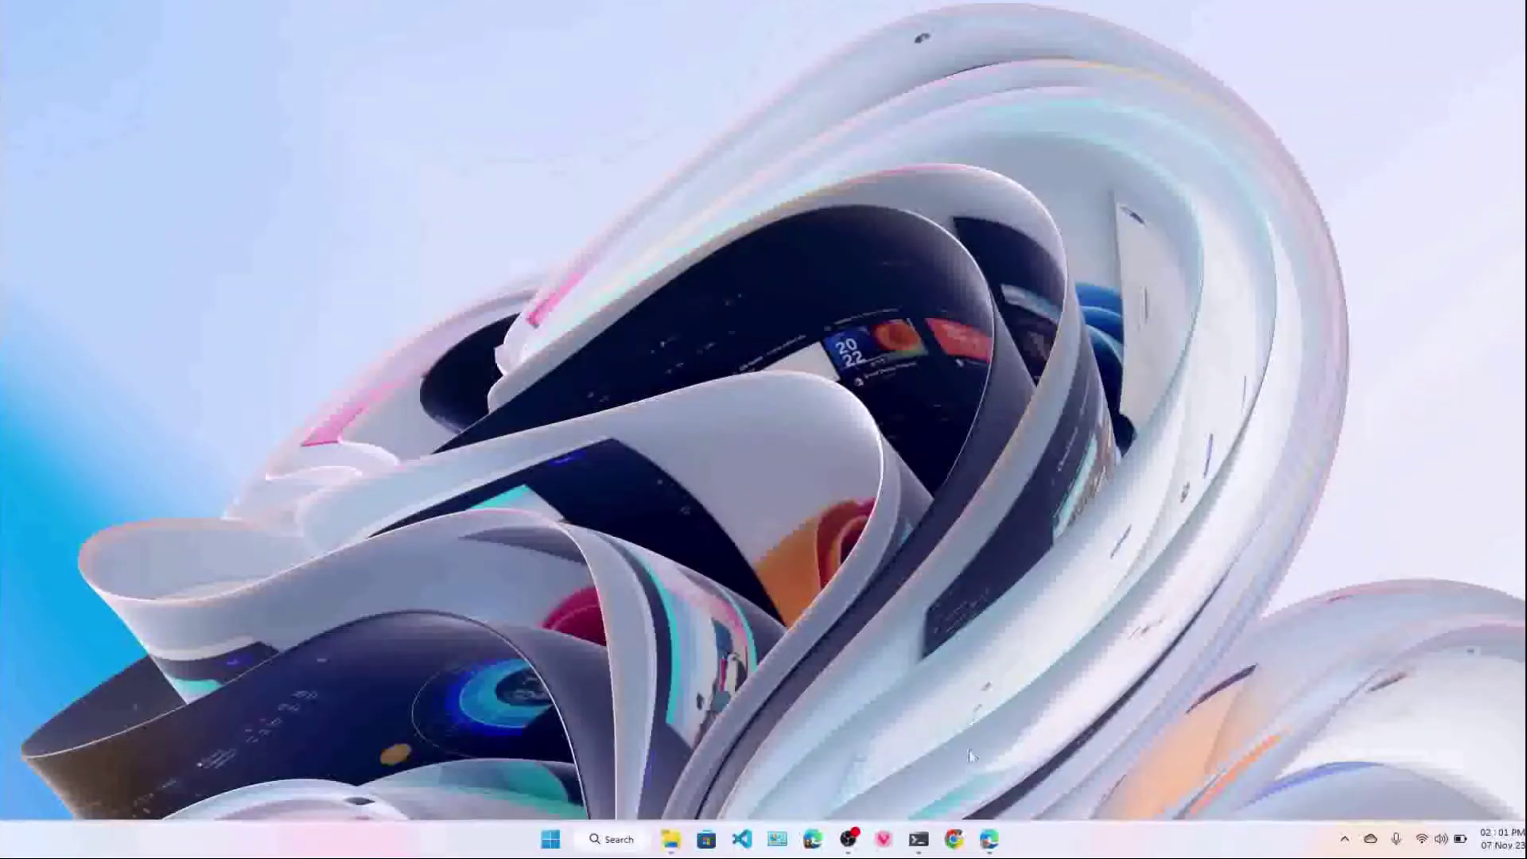
Choose the vc_redist.x64.exe download in Edge, then switch to the Google Drive driver zip tab
click(991, 840)
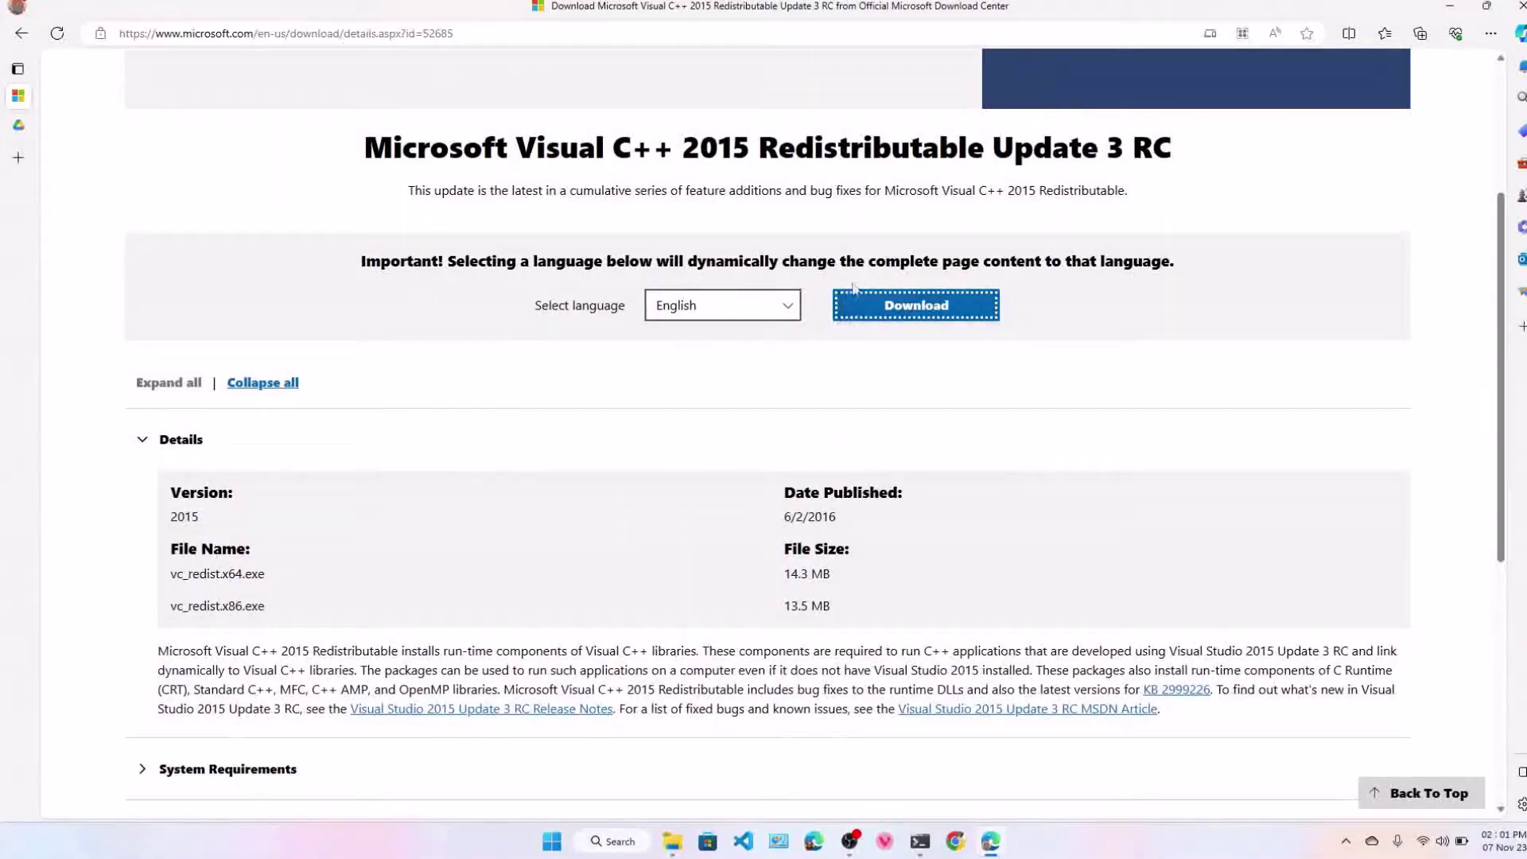
click(914, 307)
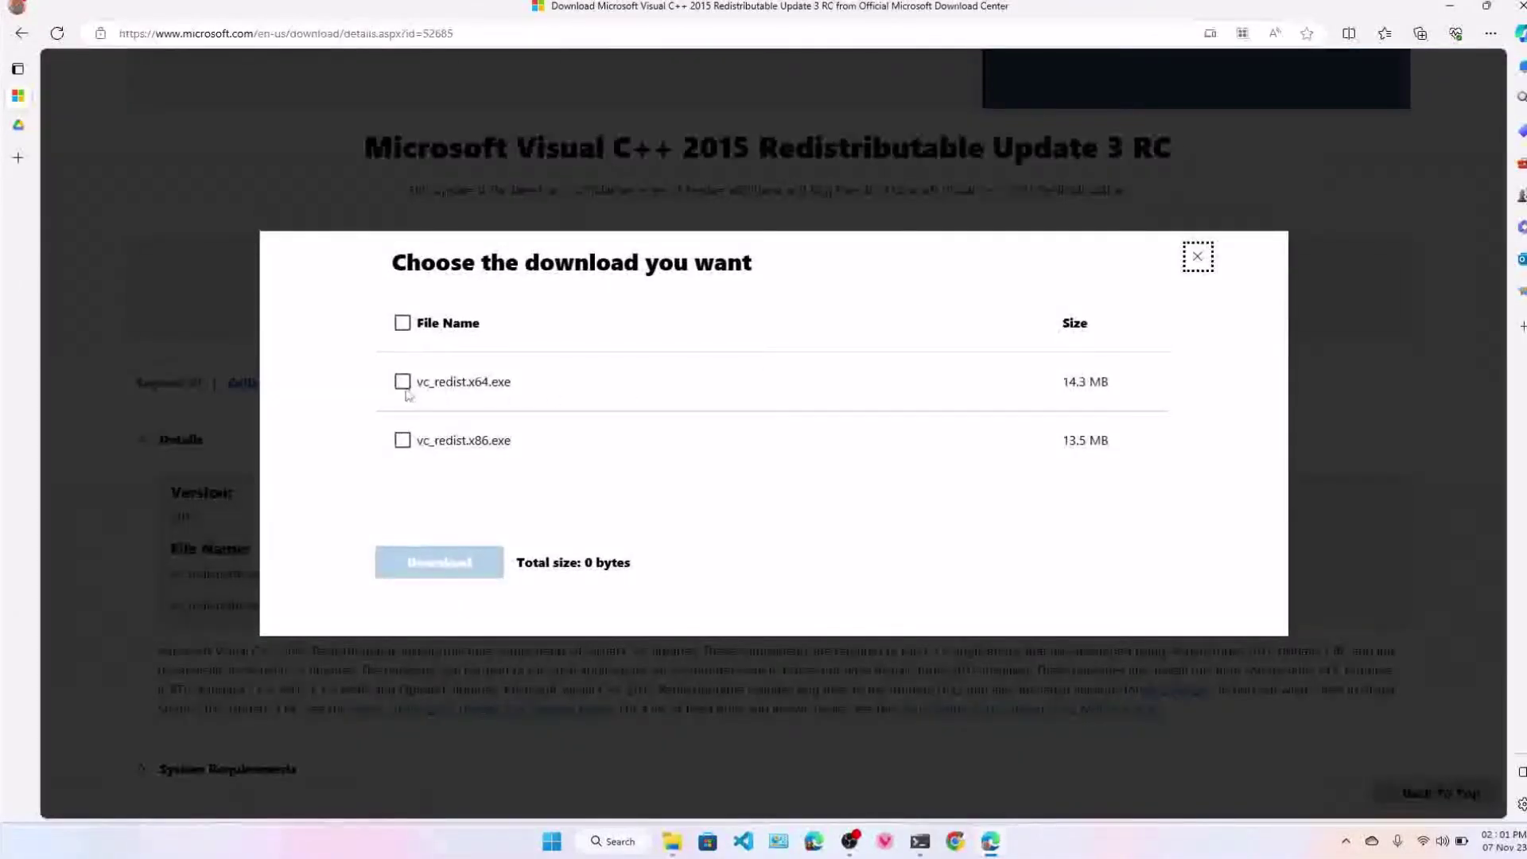
click(404, 385)
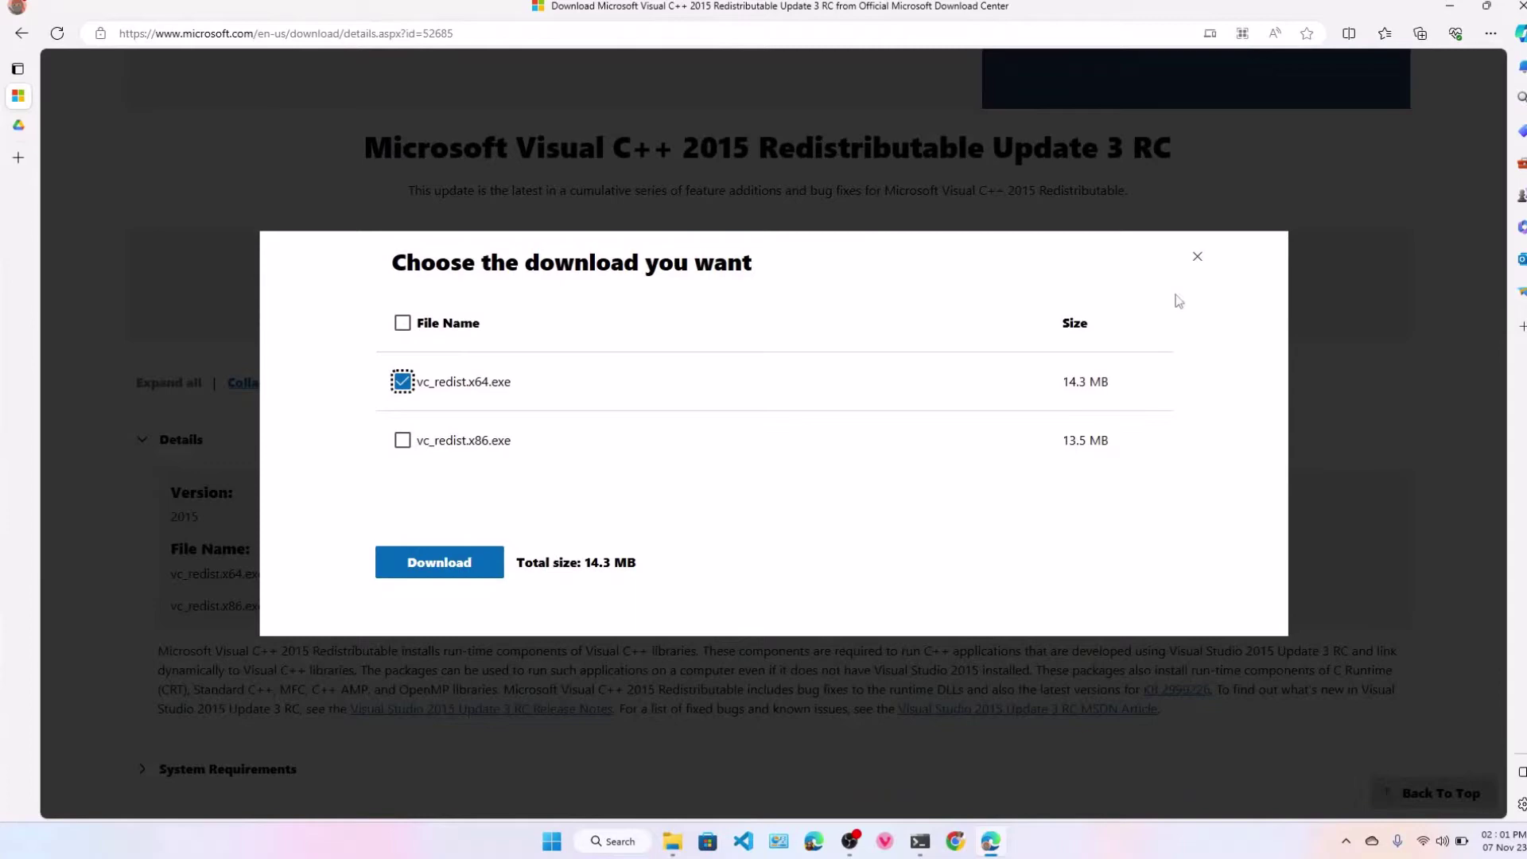
click(1197, 256)
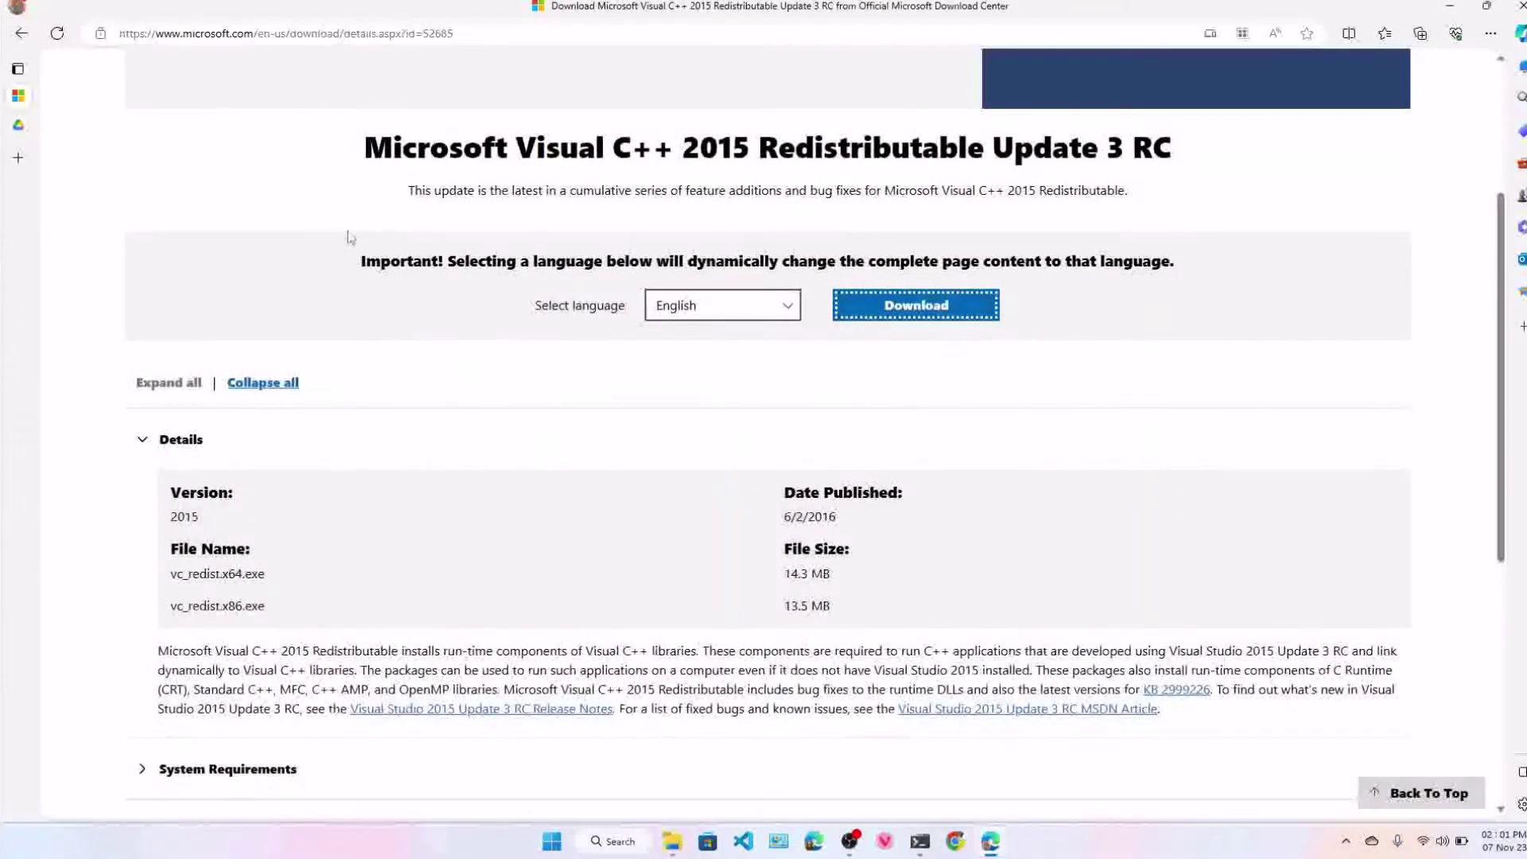
click(20, 129)
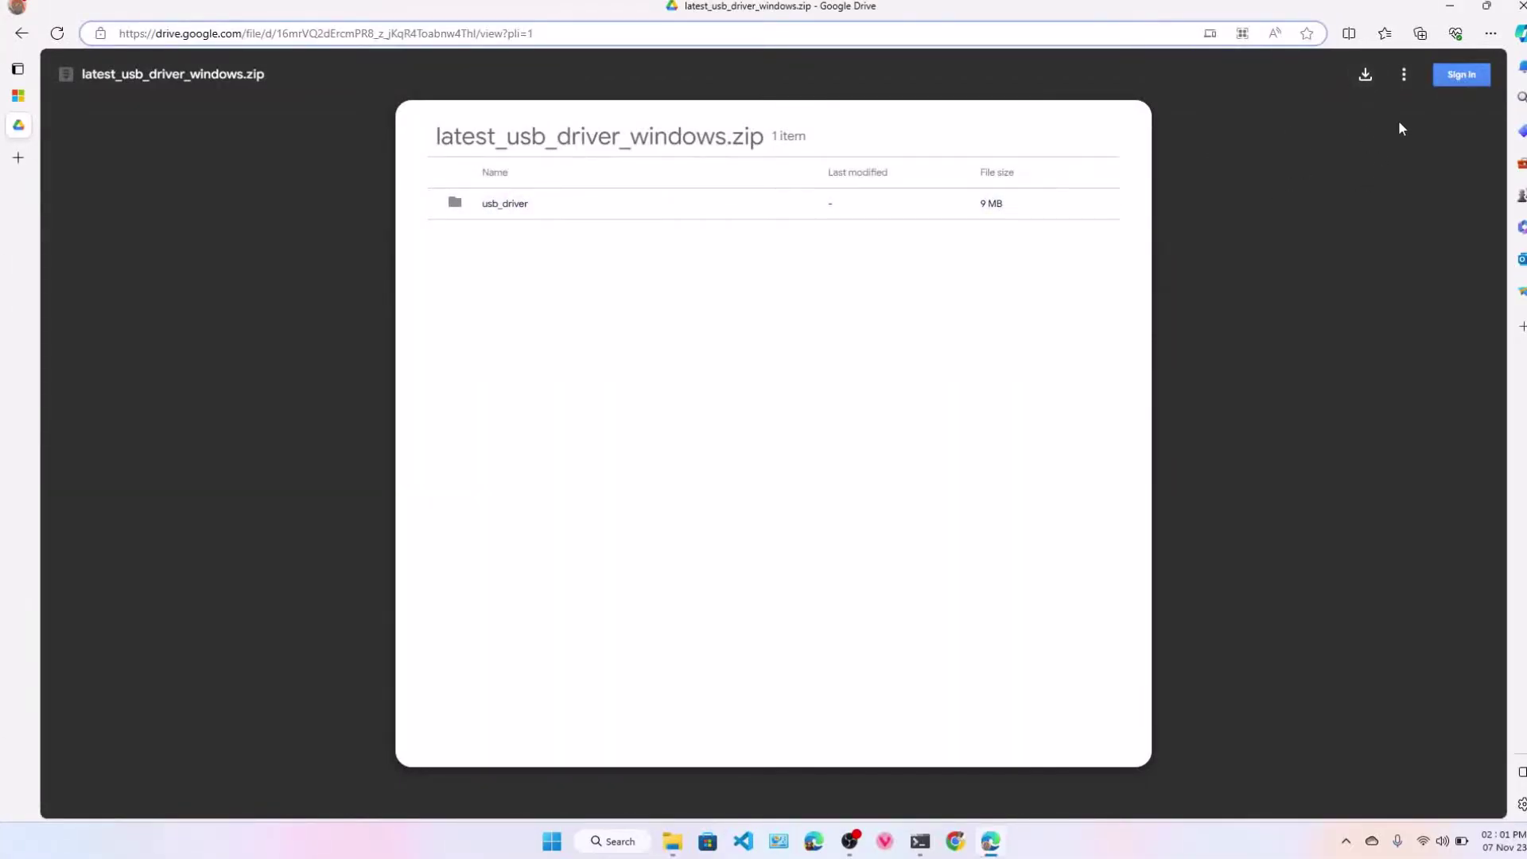
Minimise Edge and restore the Downloads folder in File Explorer
click(1444, 11)
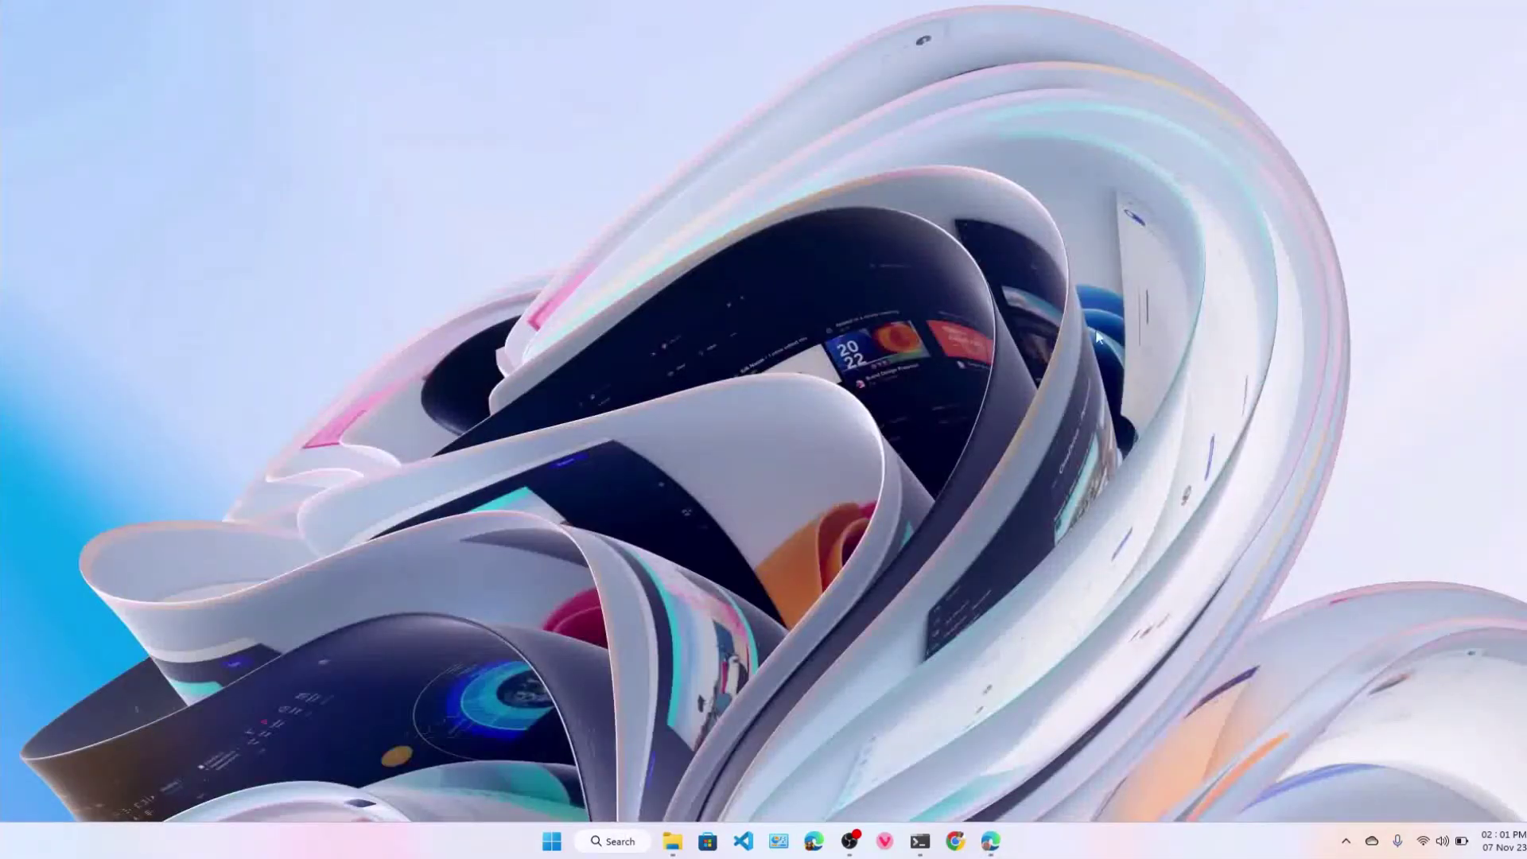
click(682, 838)
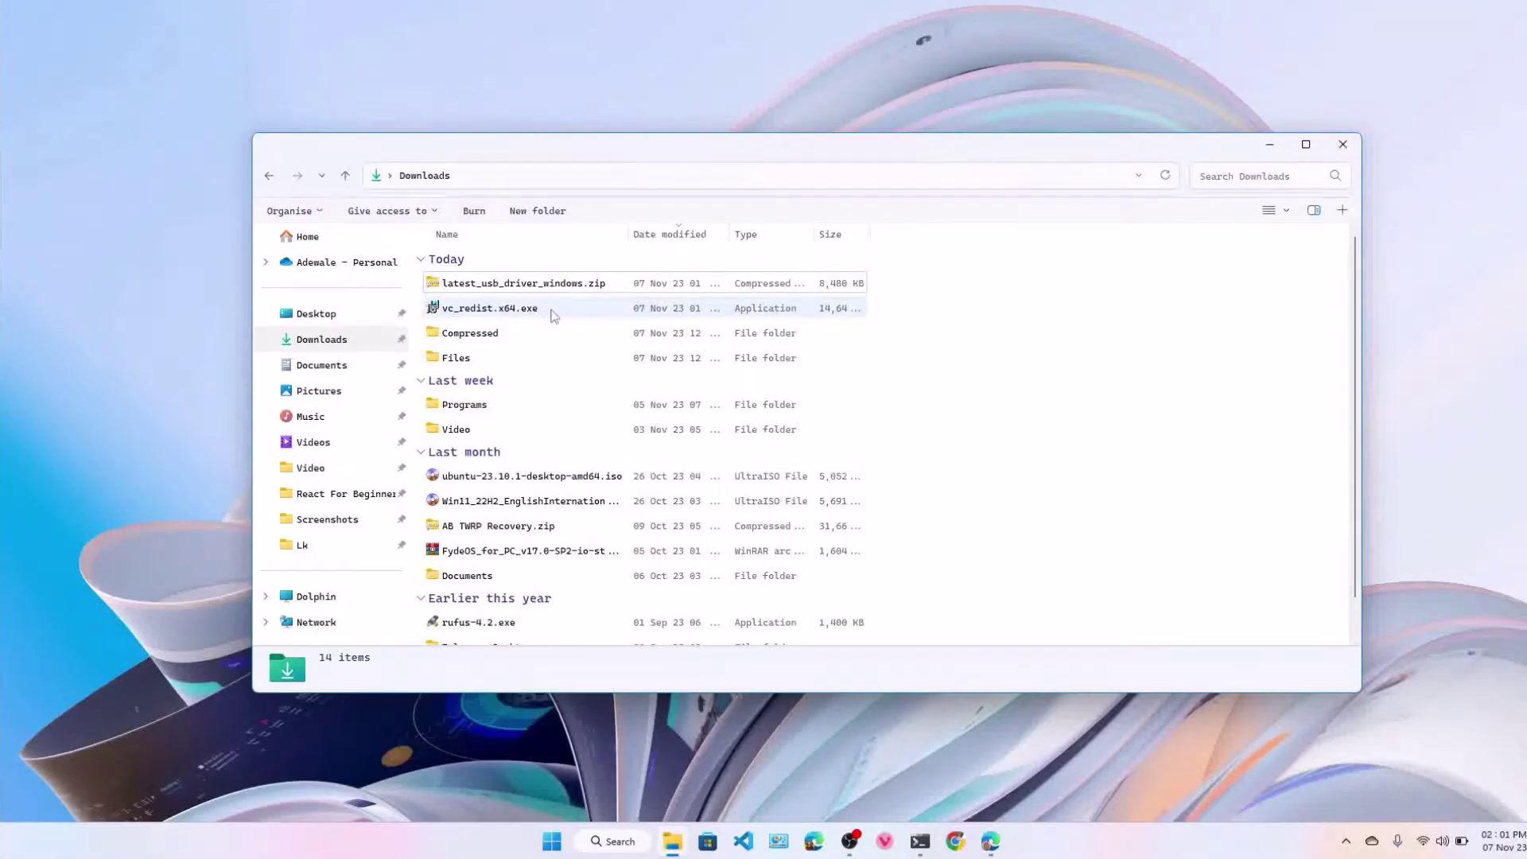
Accept the licence and try installing vc_redist.x64.exe, then close the 0x80070666 failure
double_click(554, 316)
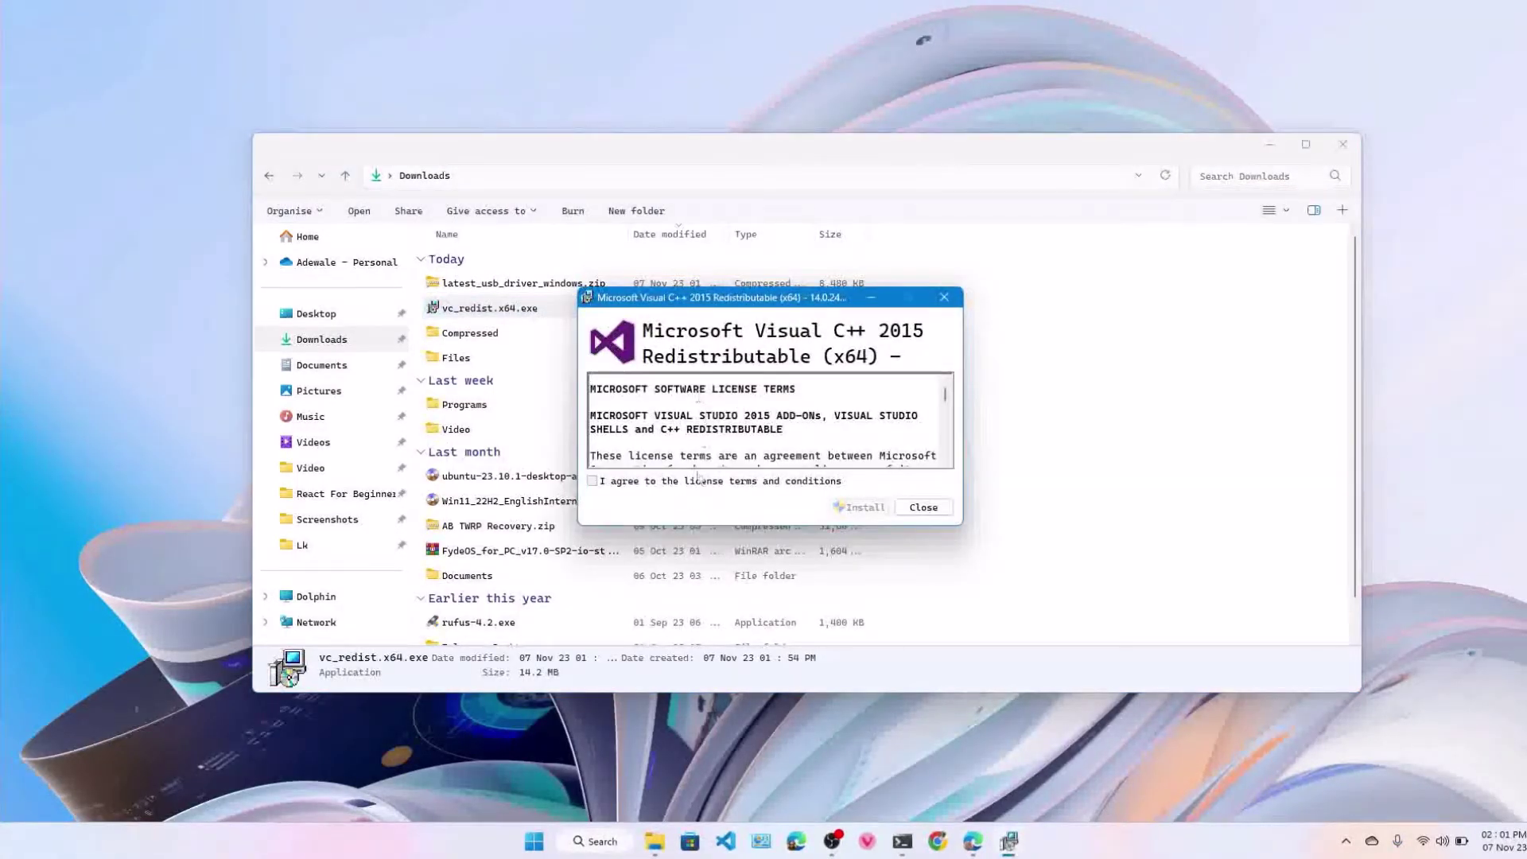
click(673, 482)
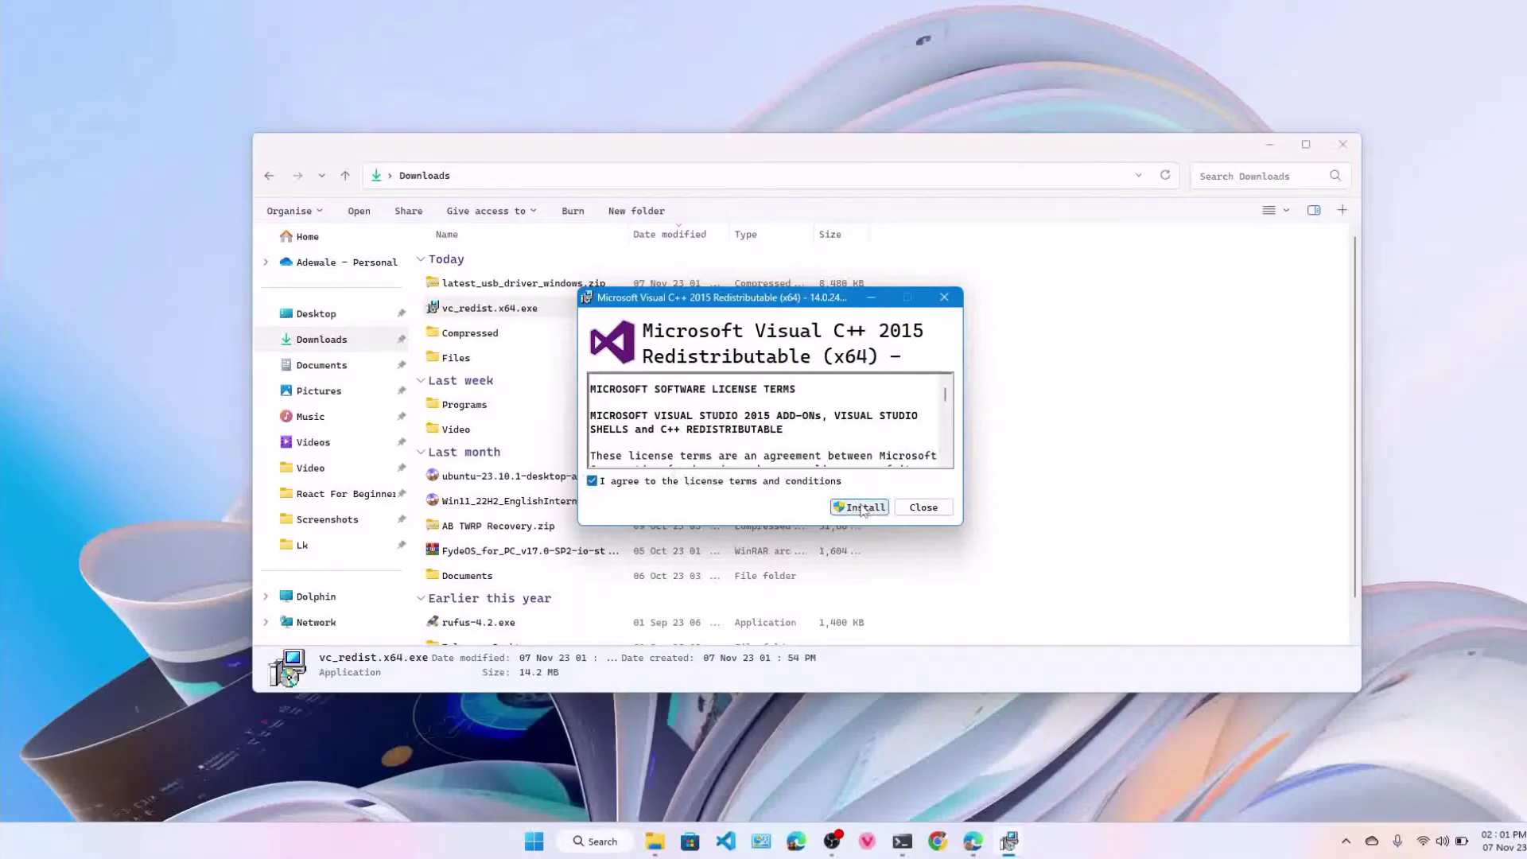
click(863, 510)
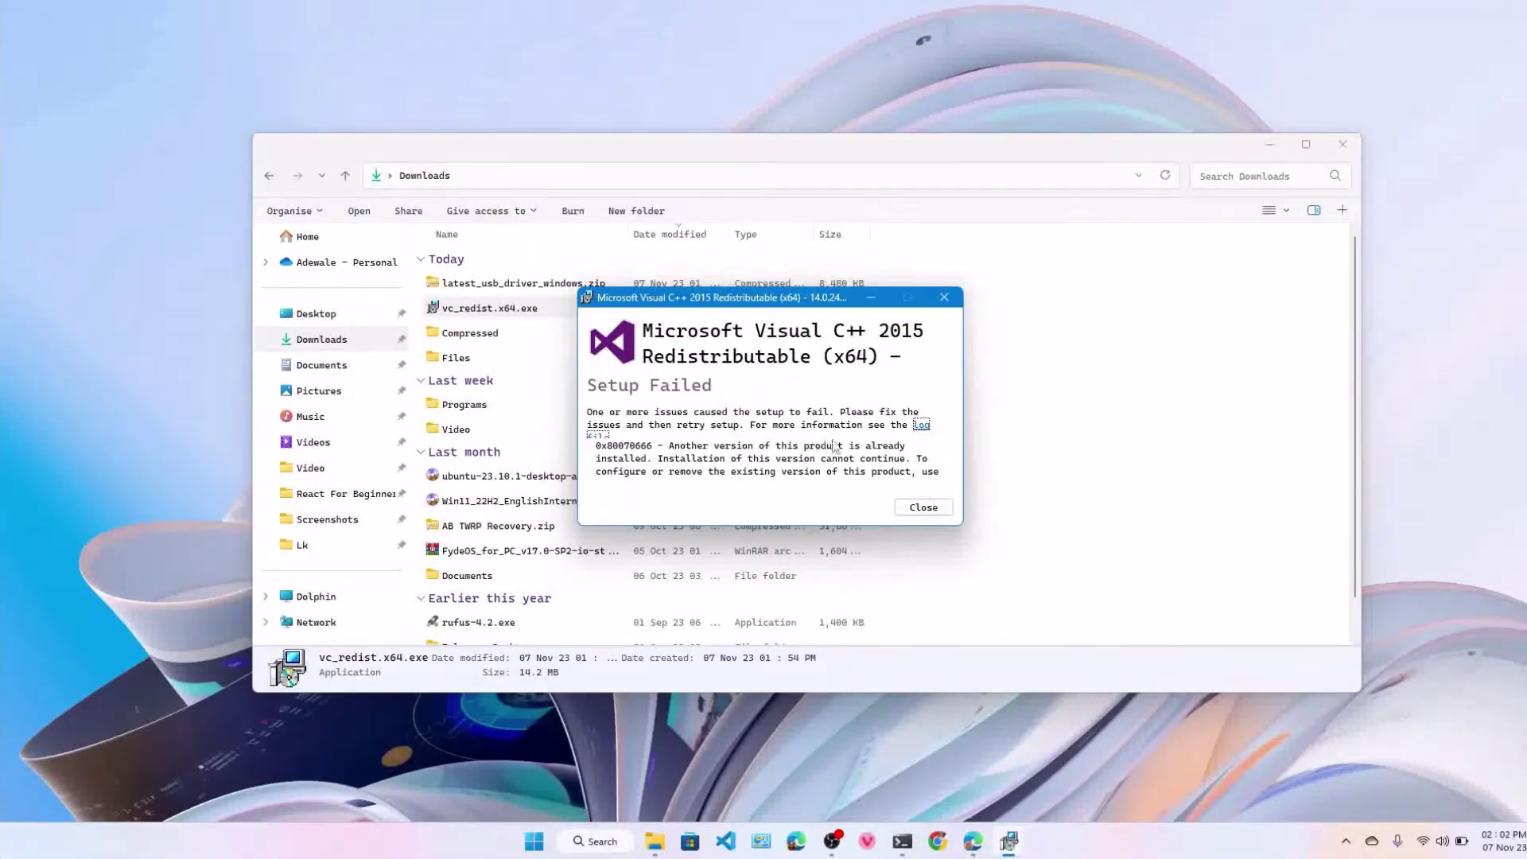
click(923, 507)
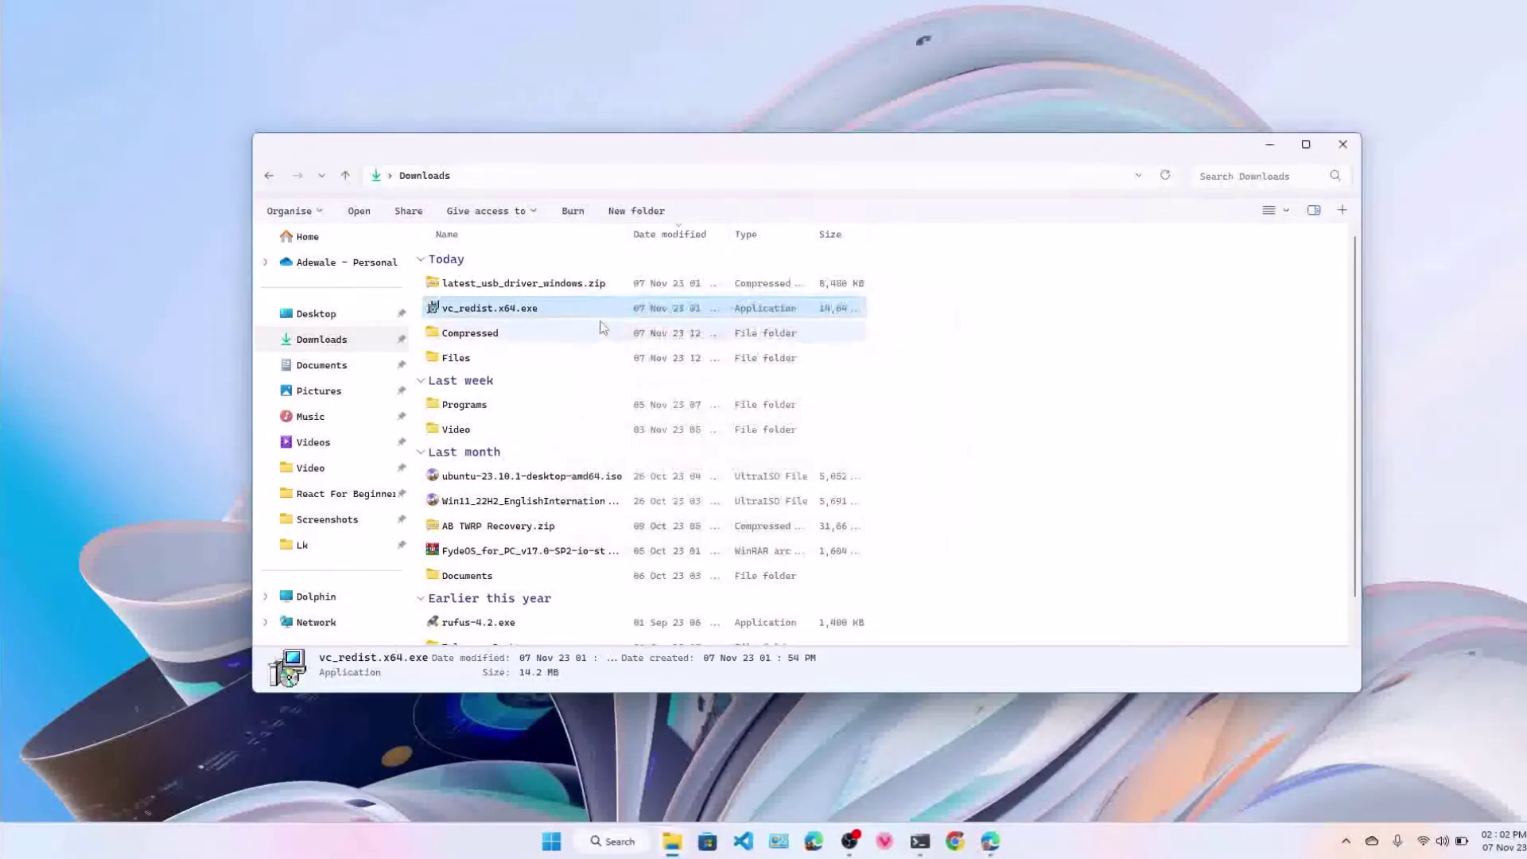
Extract latest_usb_driver_windows.zip with WinRAR into a latest_usb_driver_windows folder
click(555, 285)
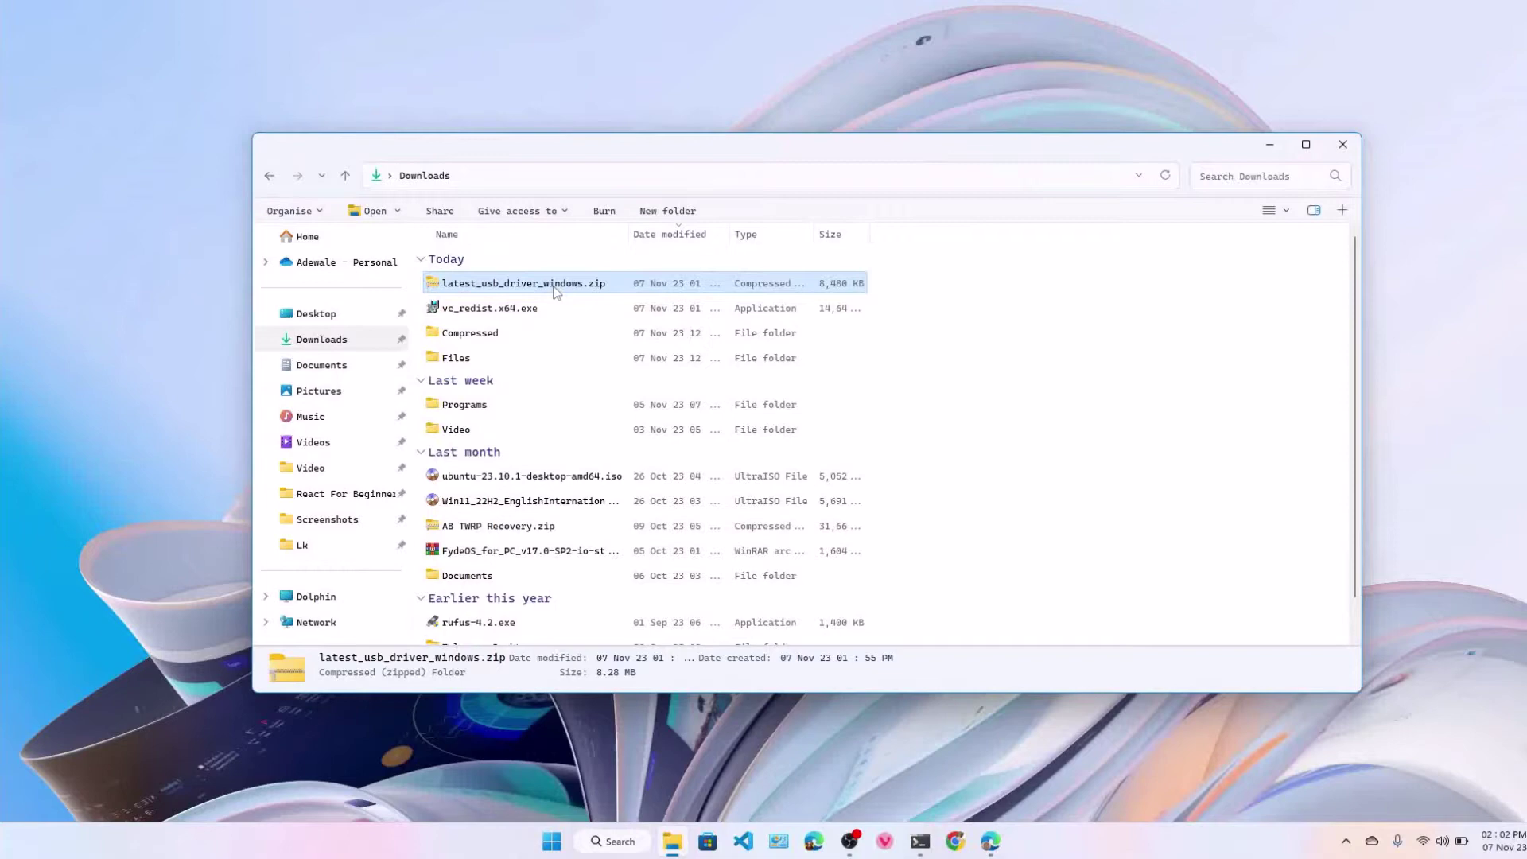
right_click(555, 291)
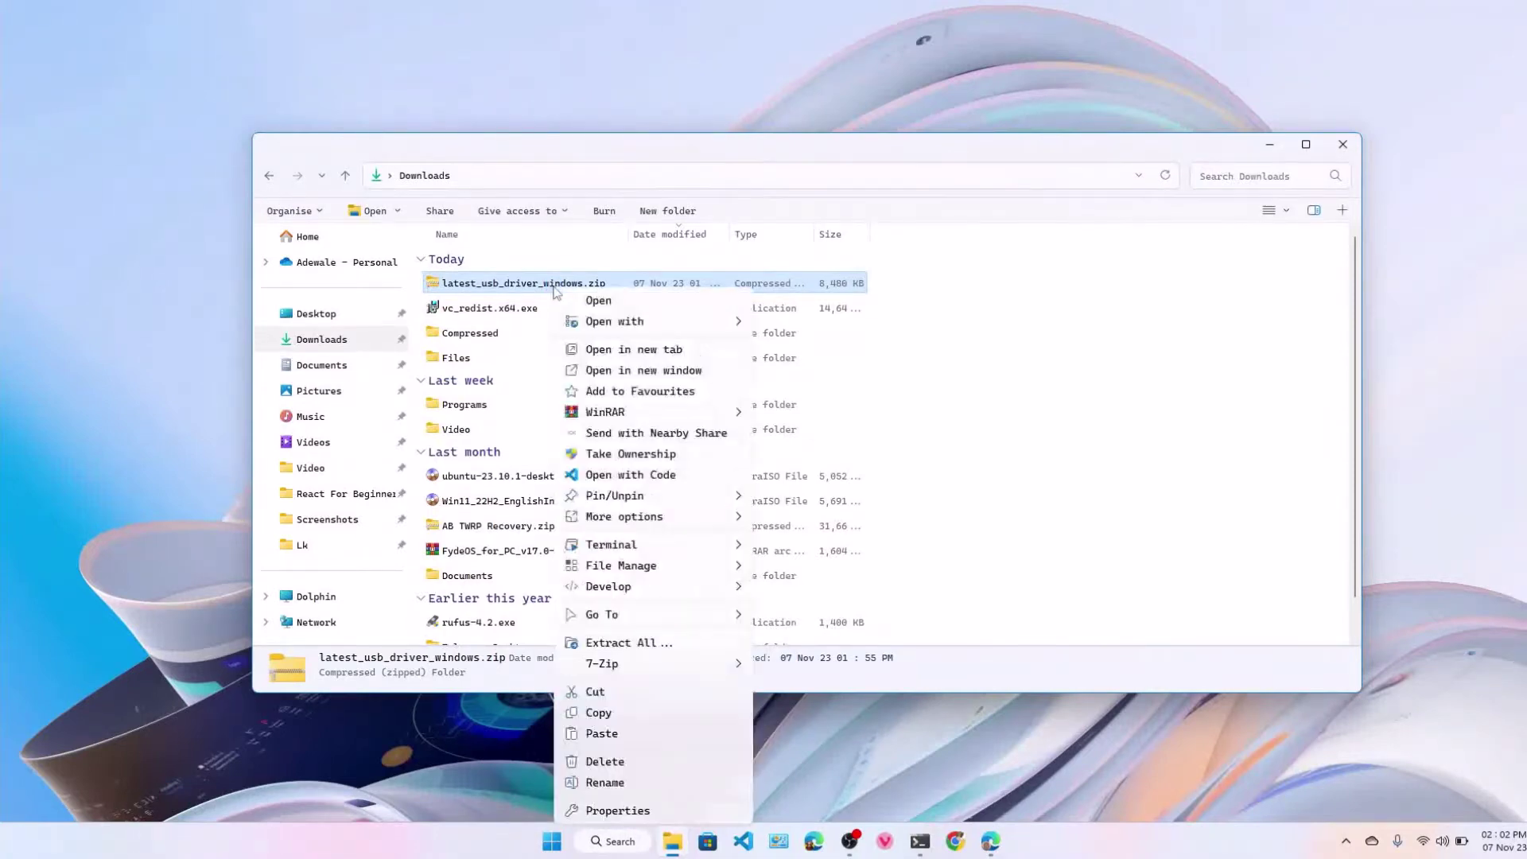
mouse_move(710, 411)
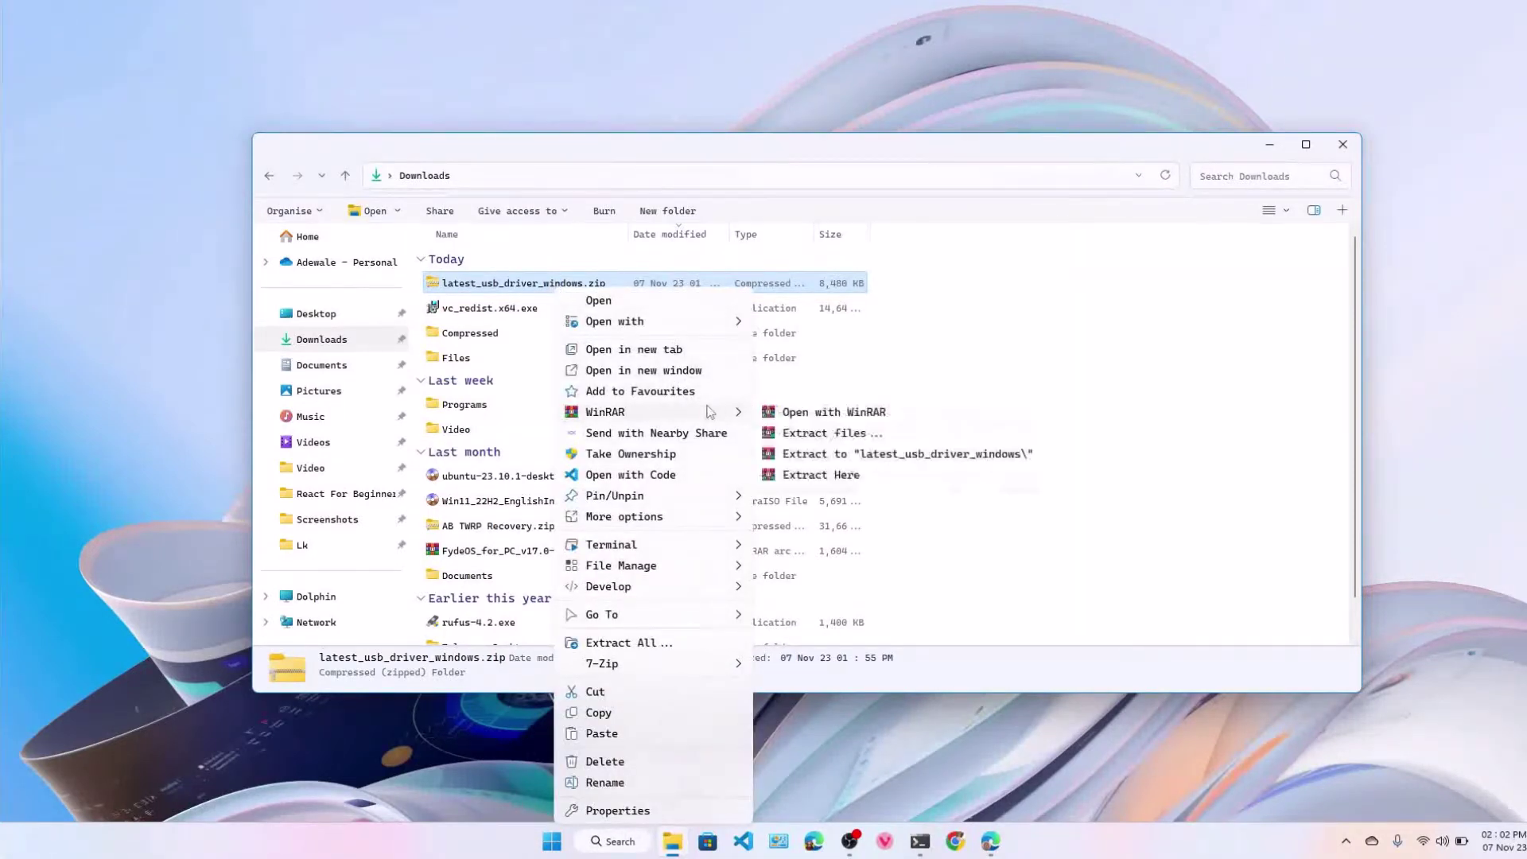
click(829, 455)
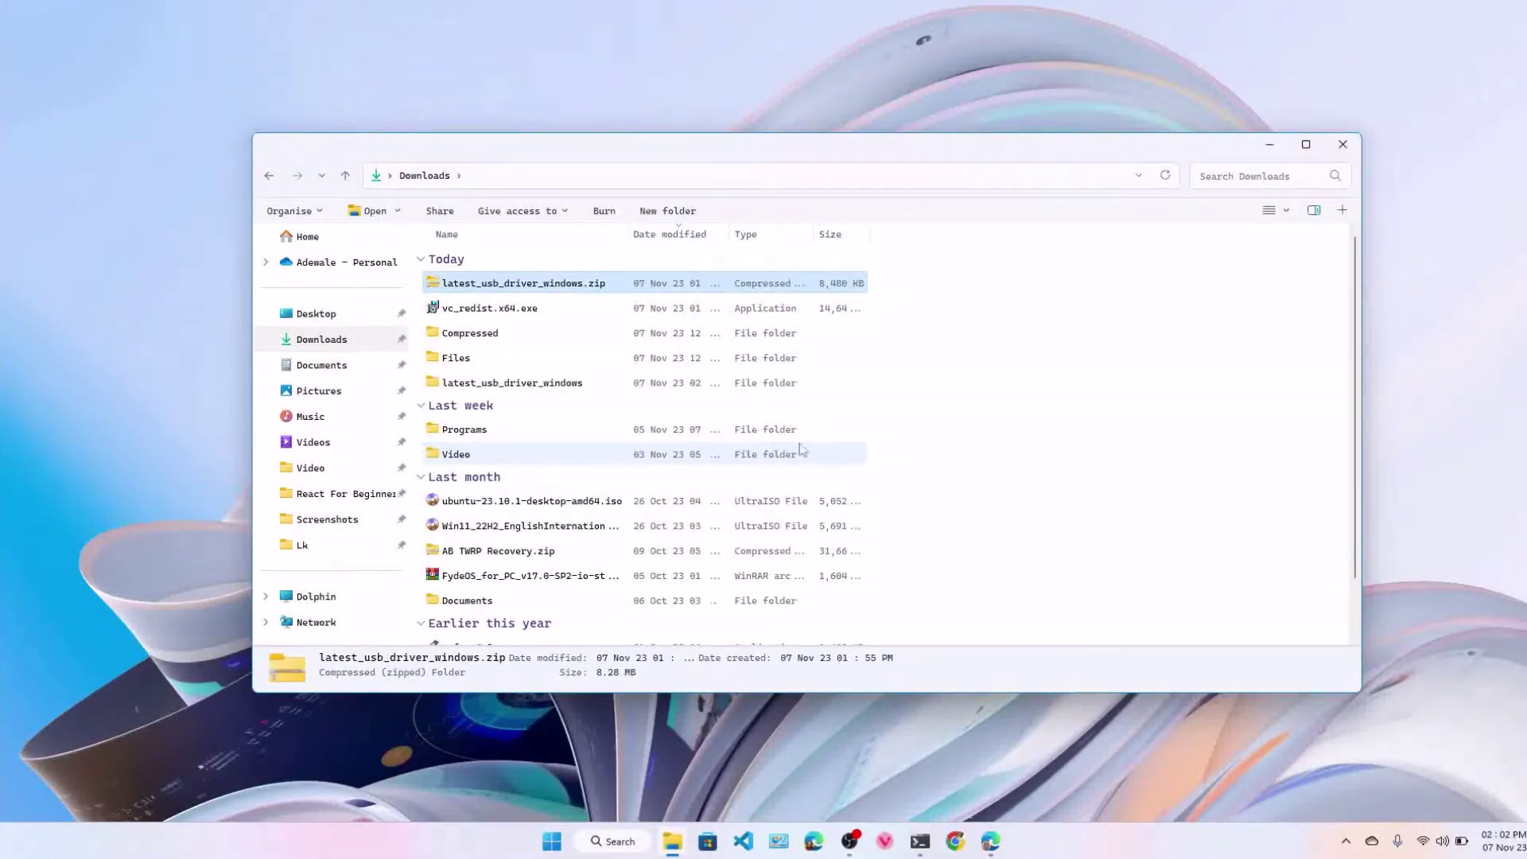
Open the extracted usb_driver folder showing android_winusb.inf, then minimise File Explorer
double_click(634, 388)
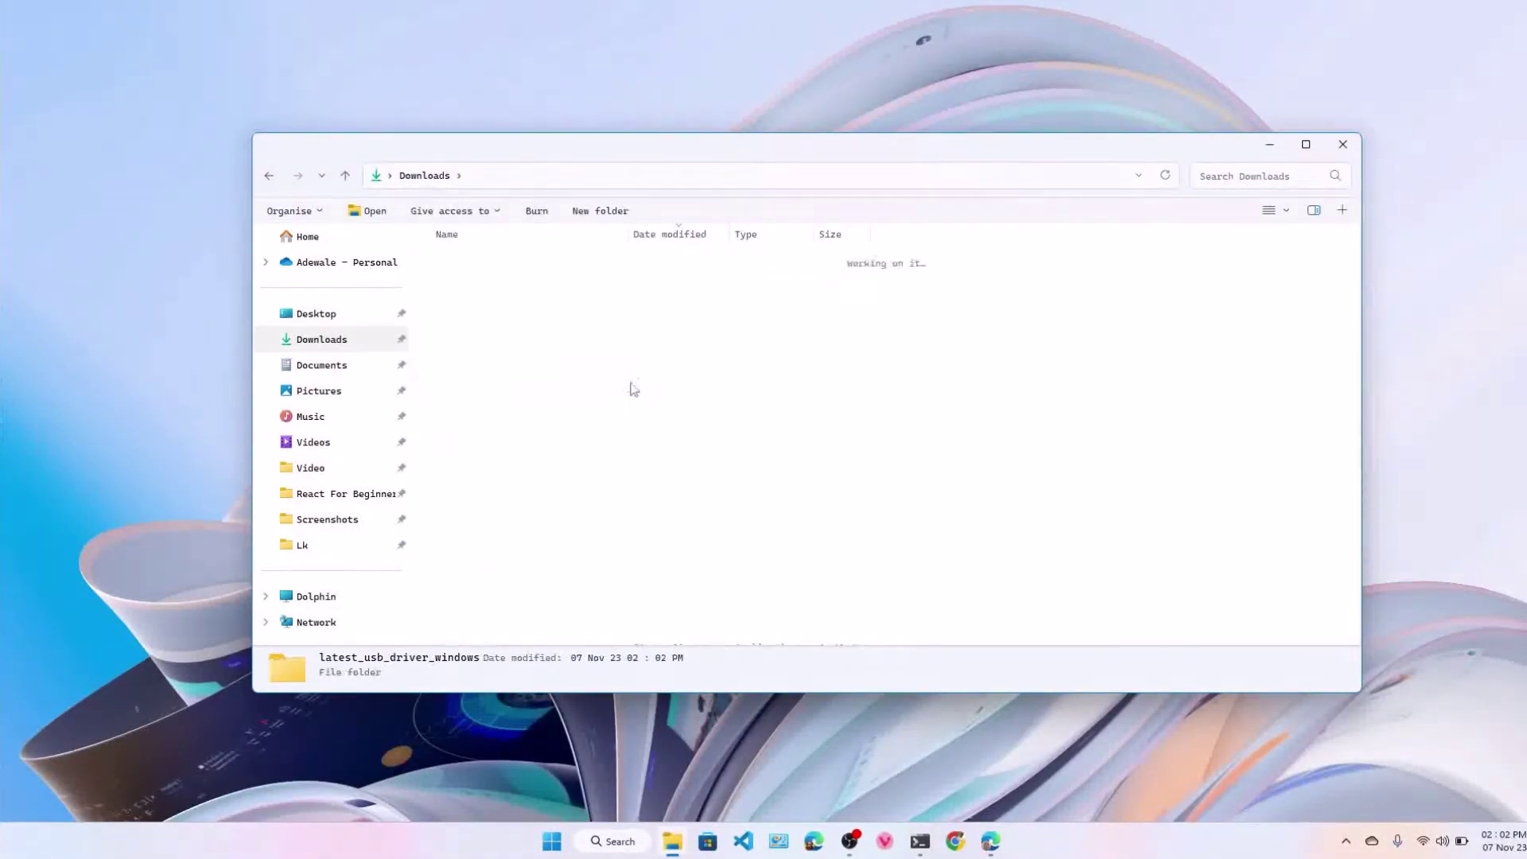
click(500, 288)
double_click(499, 284)
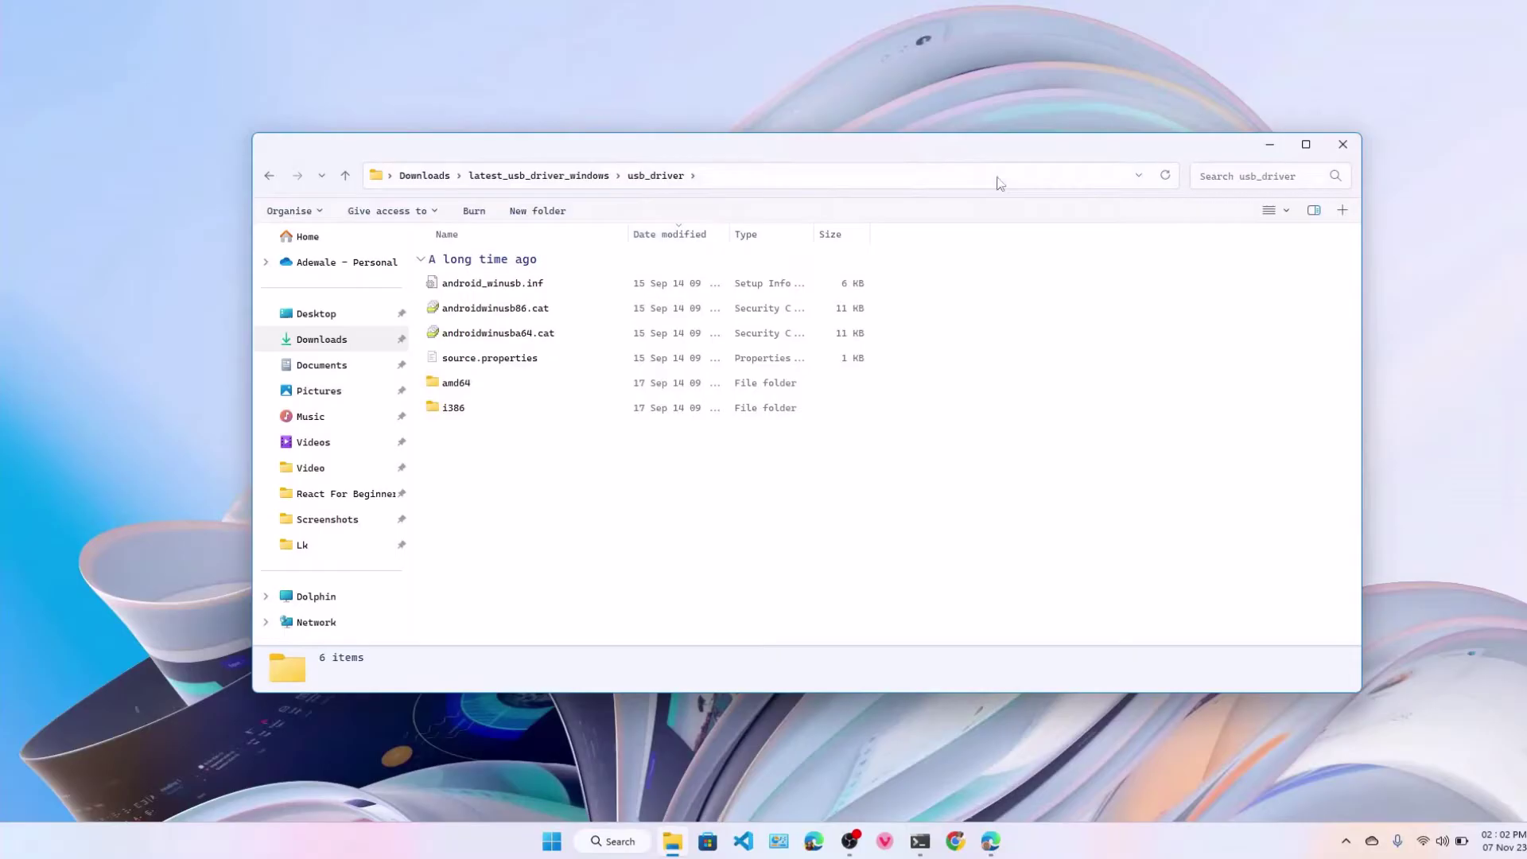
click(1270, 150)
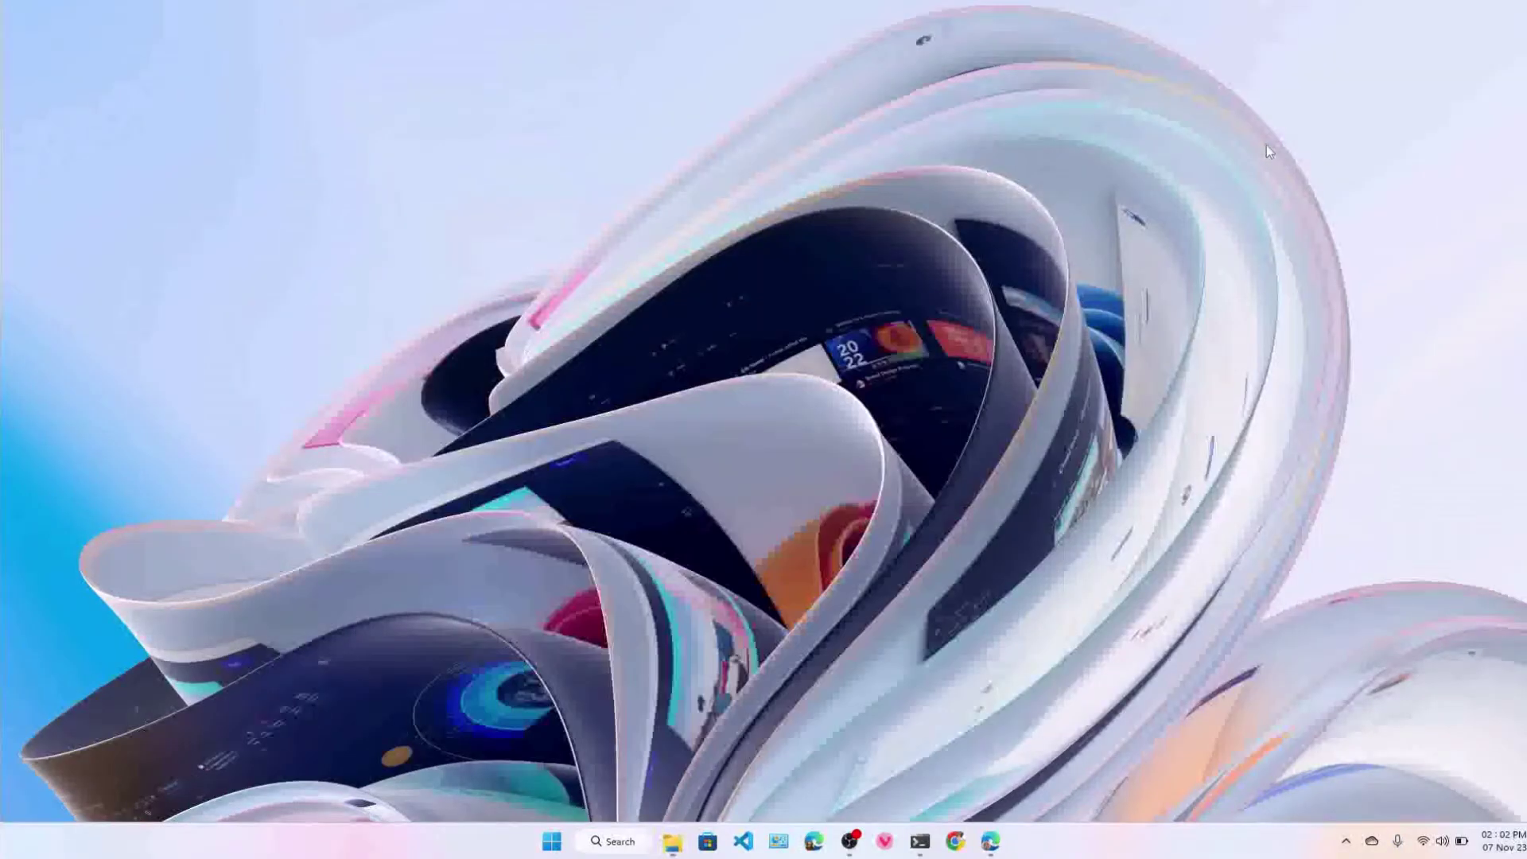
Launch Device Manager via search for 'devi', centre its window, then minimise it
click(601, 842)
text(device Manager)
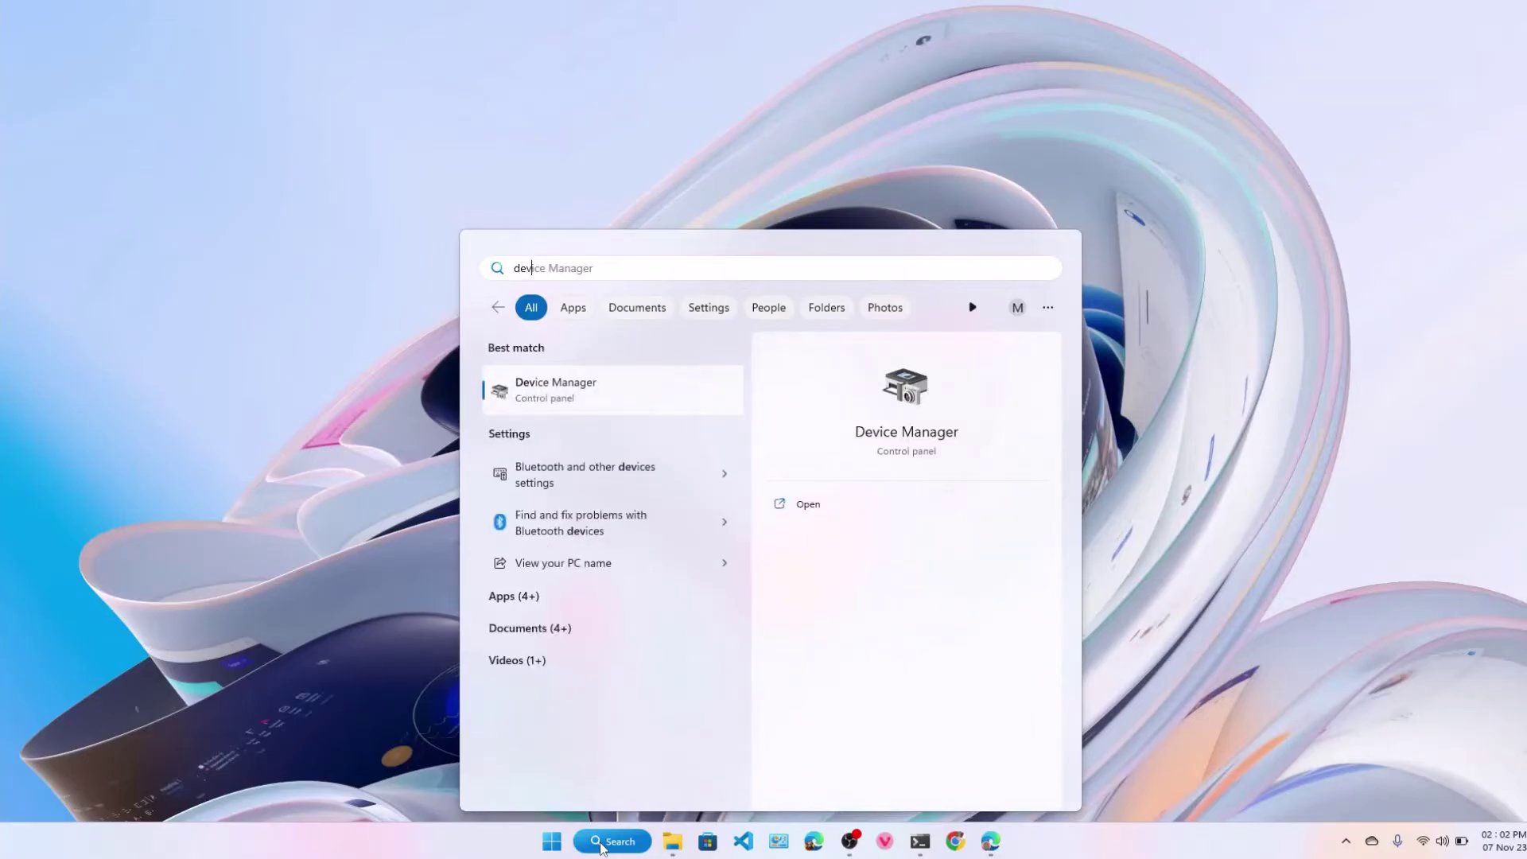
click(565, 384)
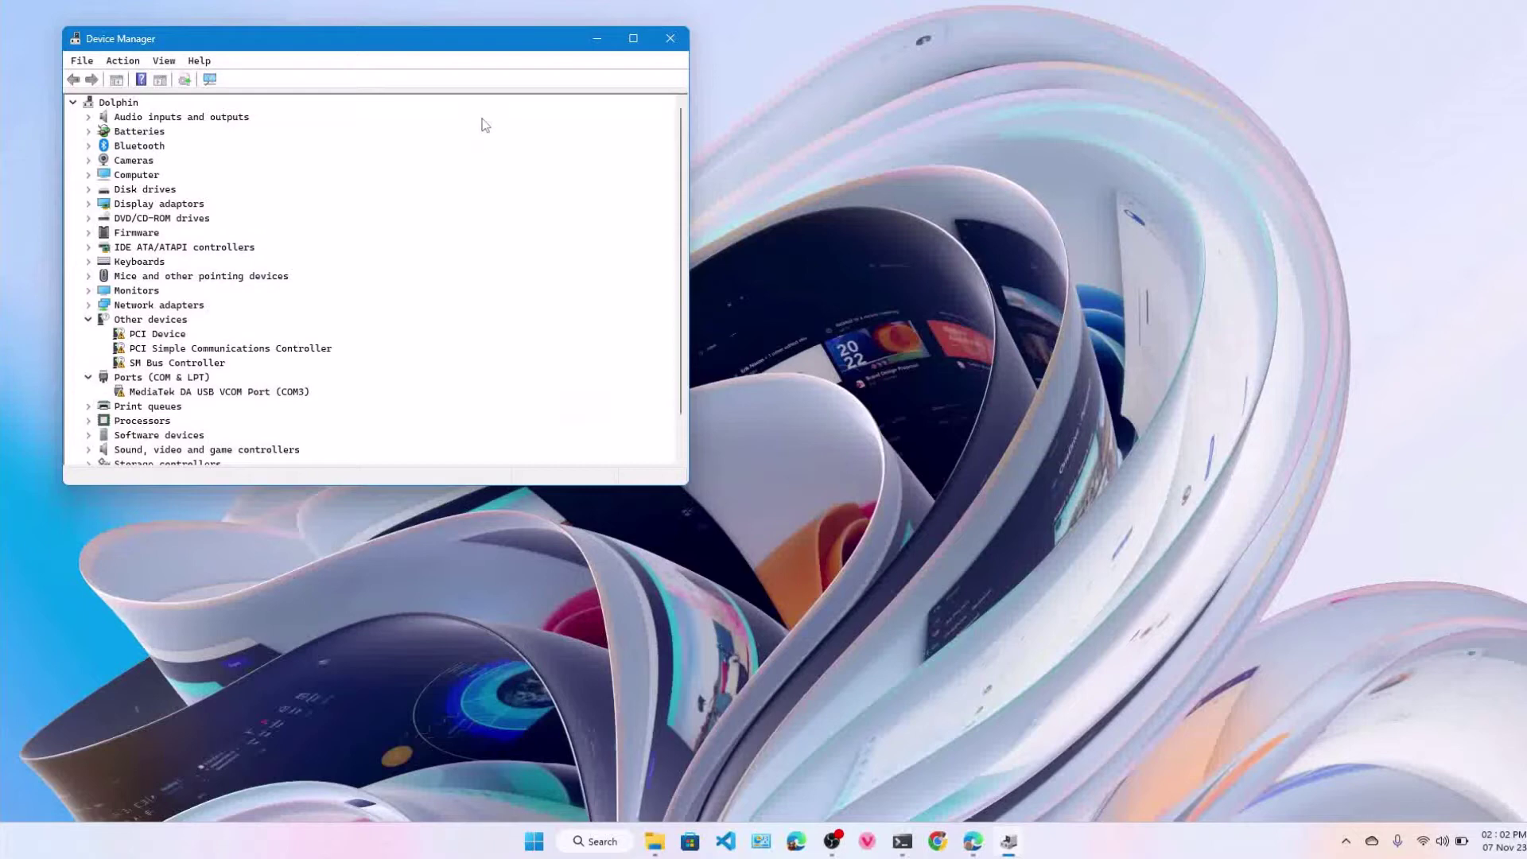
drag(466, 49, 803, 177)
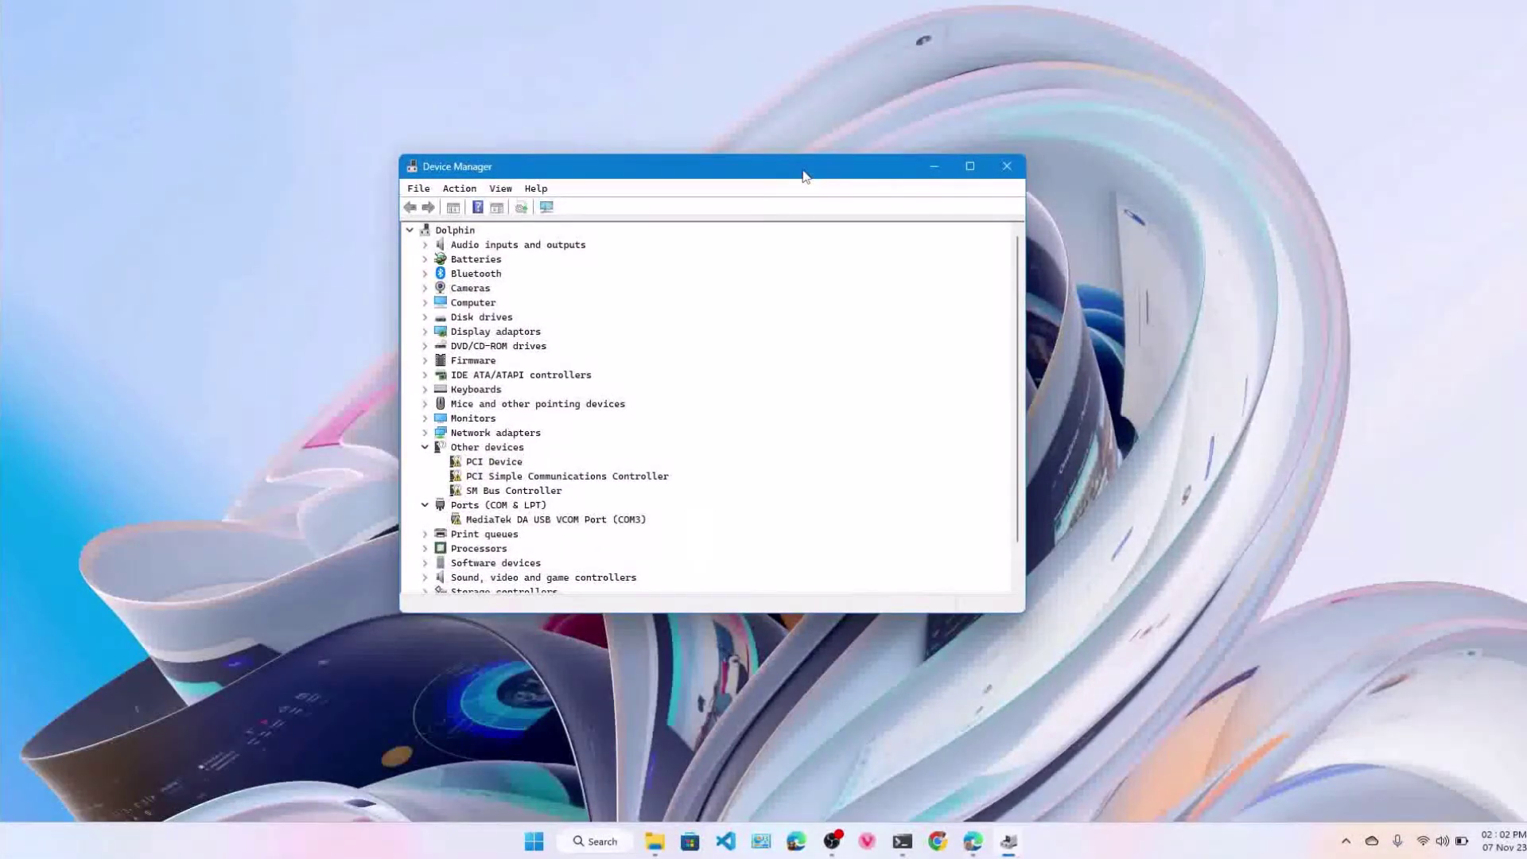
click(935, 167)
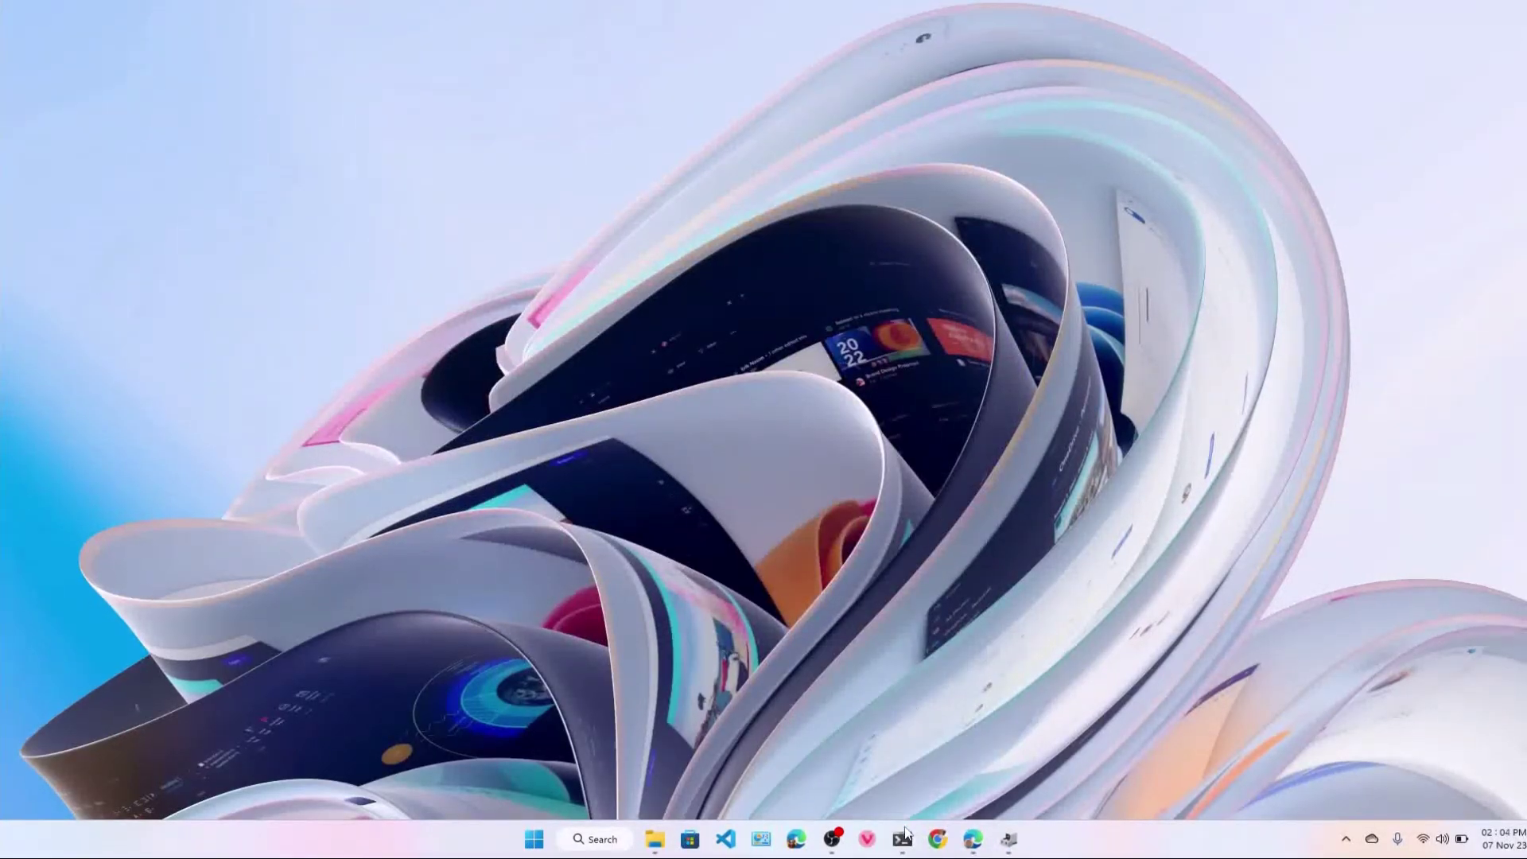
Recall and run ./adb reboot bootloader in the platform-tools terminal
click(902, 841)
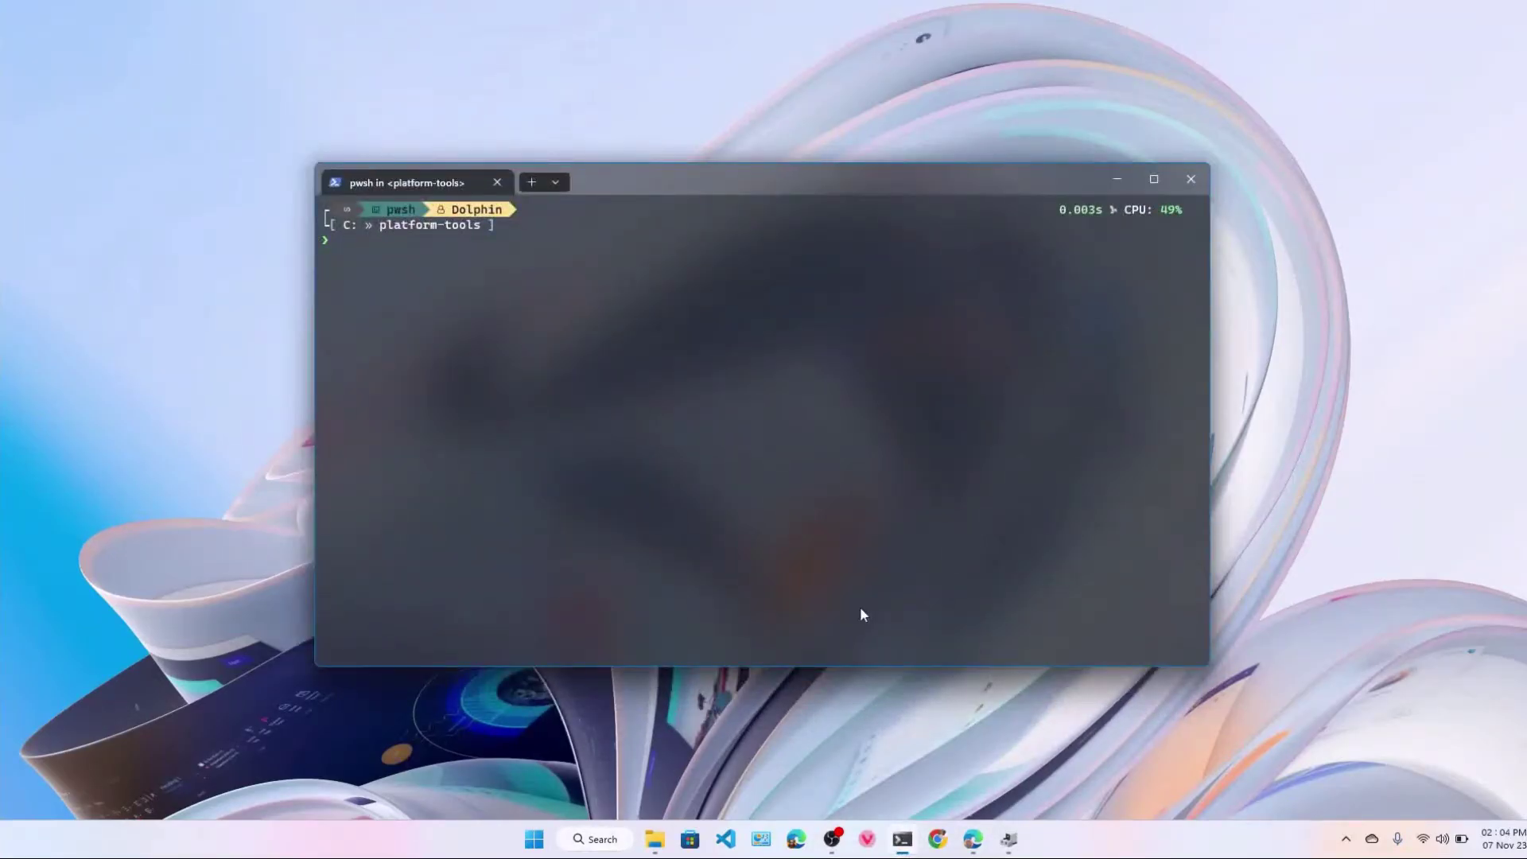
text(.)
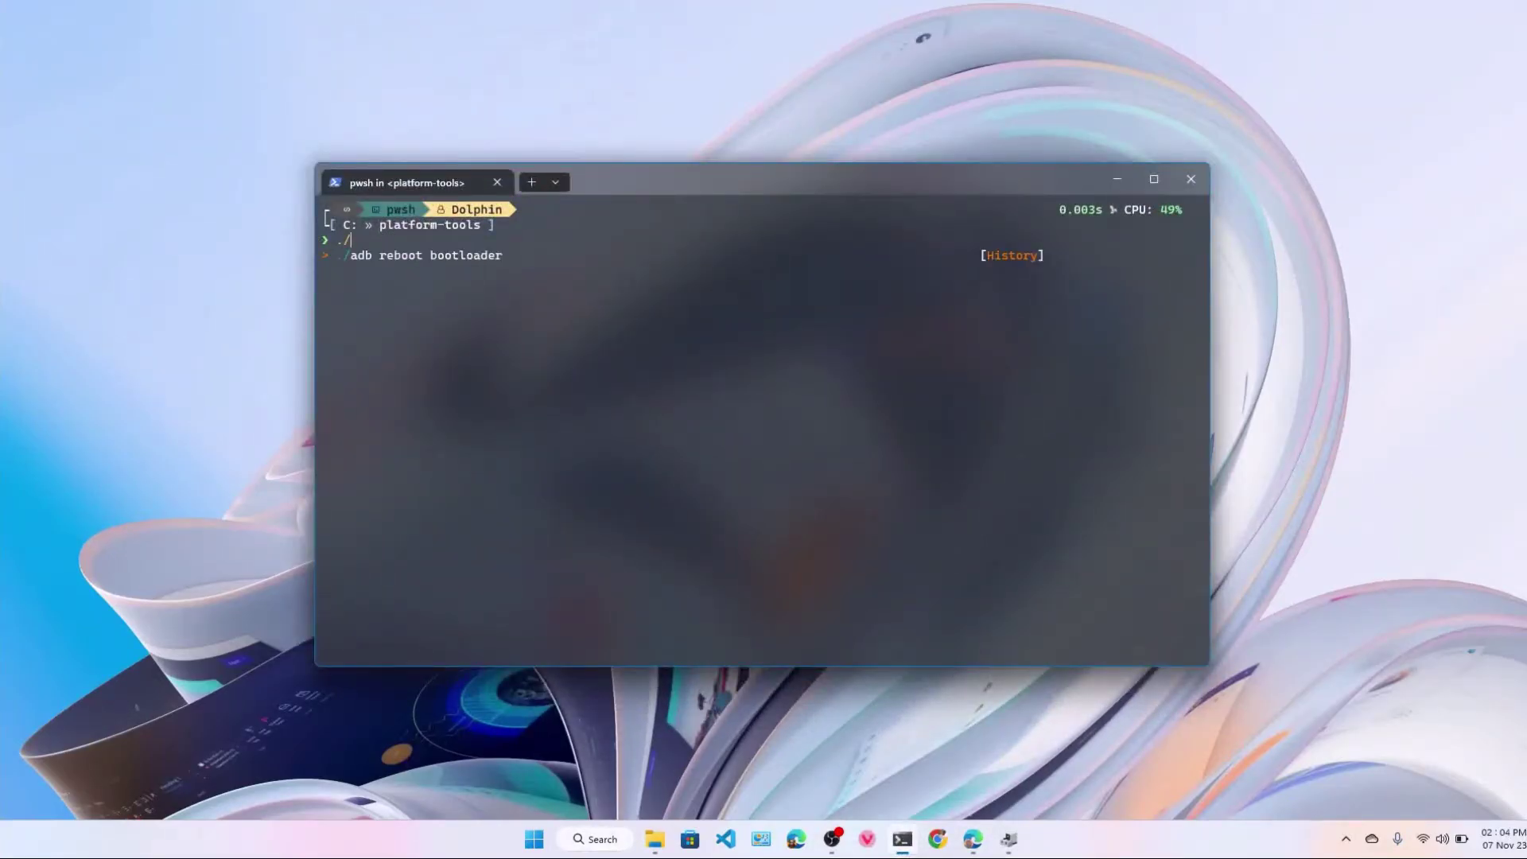
text(/)
key(Down)
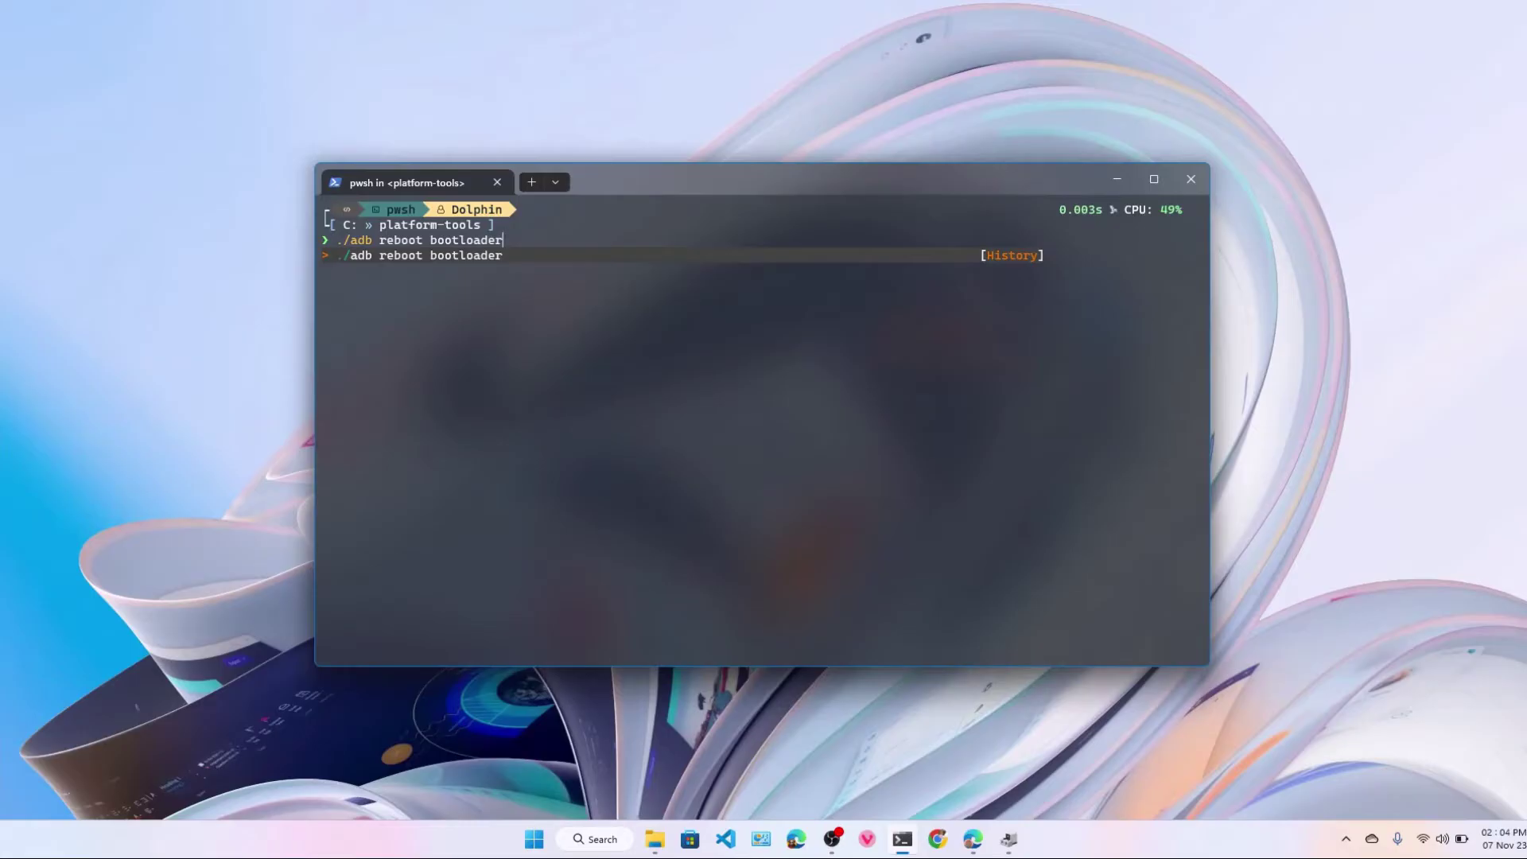
key(Return)
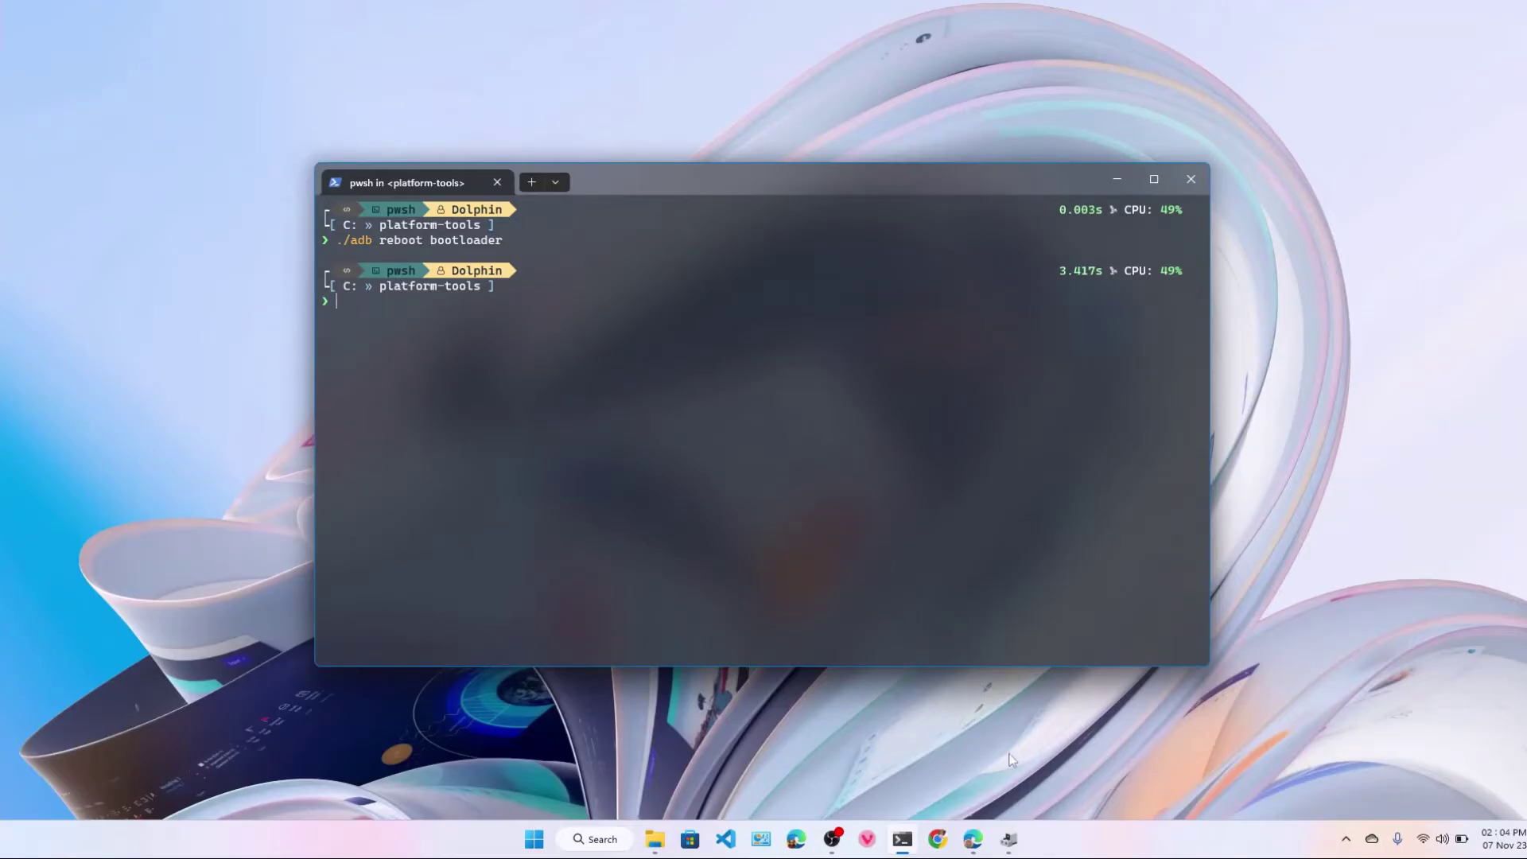
Start updating the Android device's driver, choosing to pick from a list of all device types
click(1010, 840)
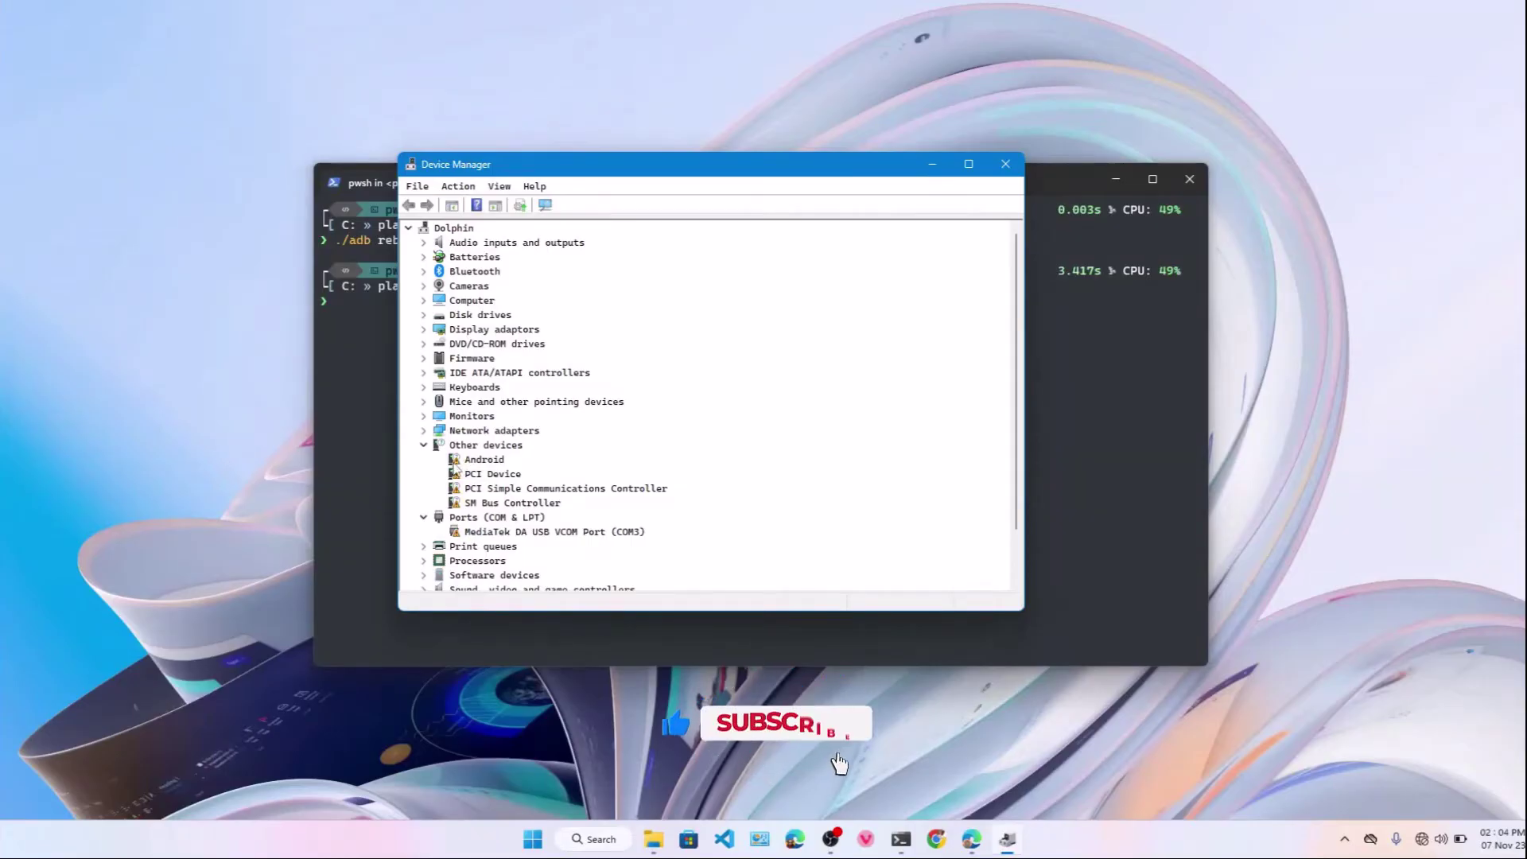
right_click(482, 459)
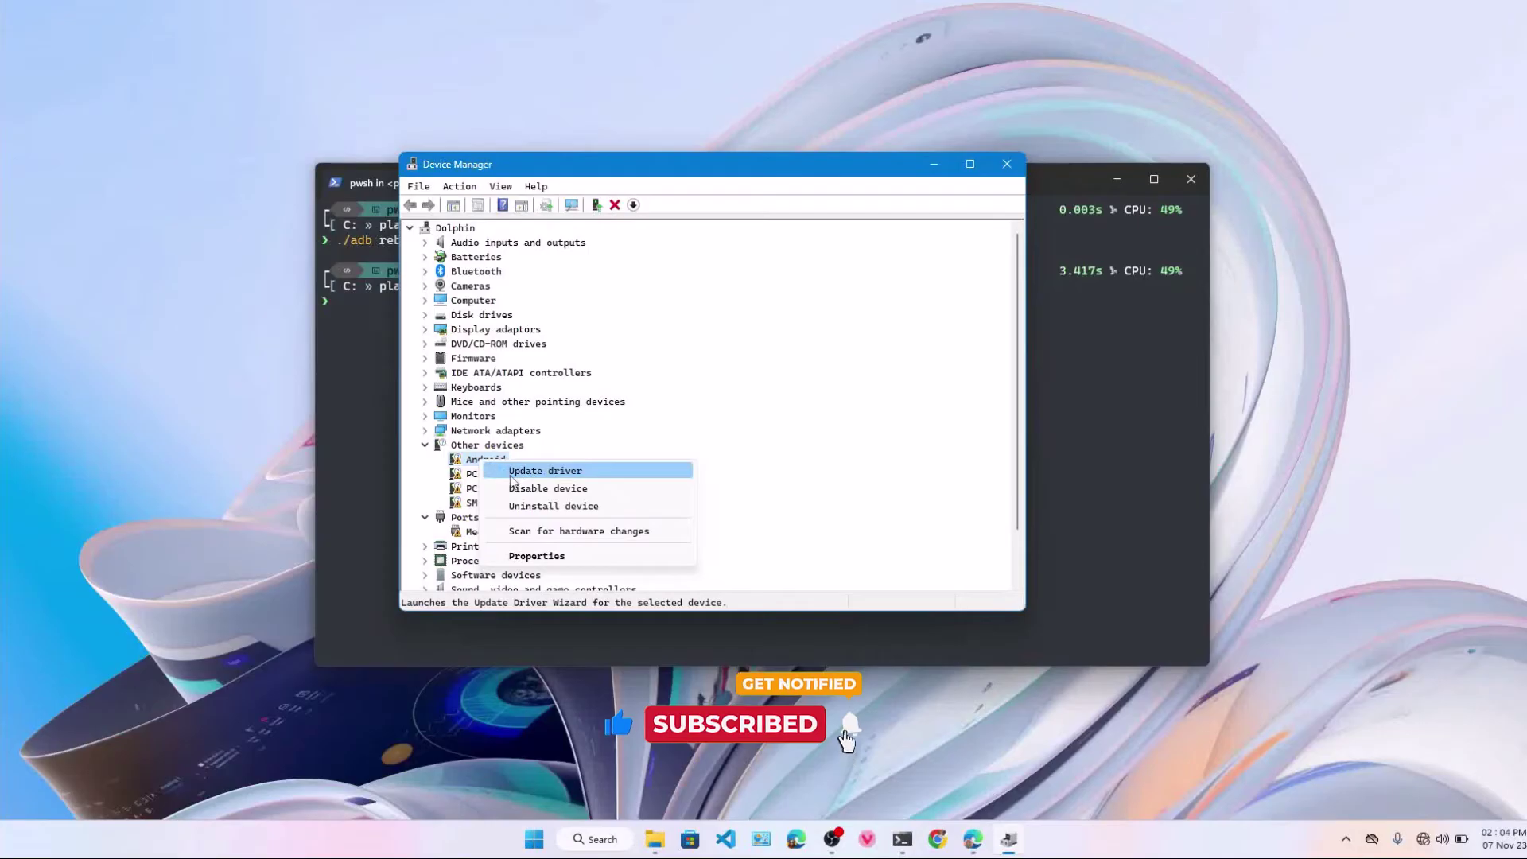
click(524, 471)
click(585, 450)
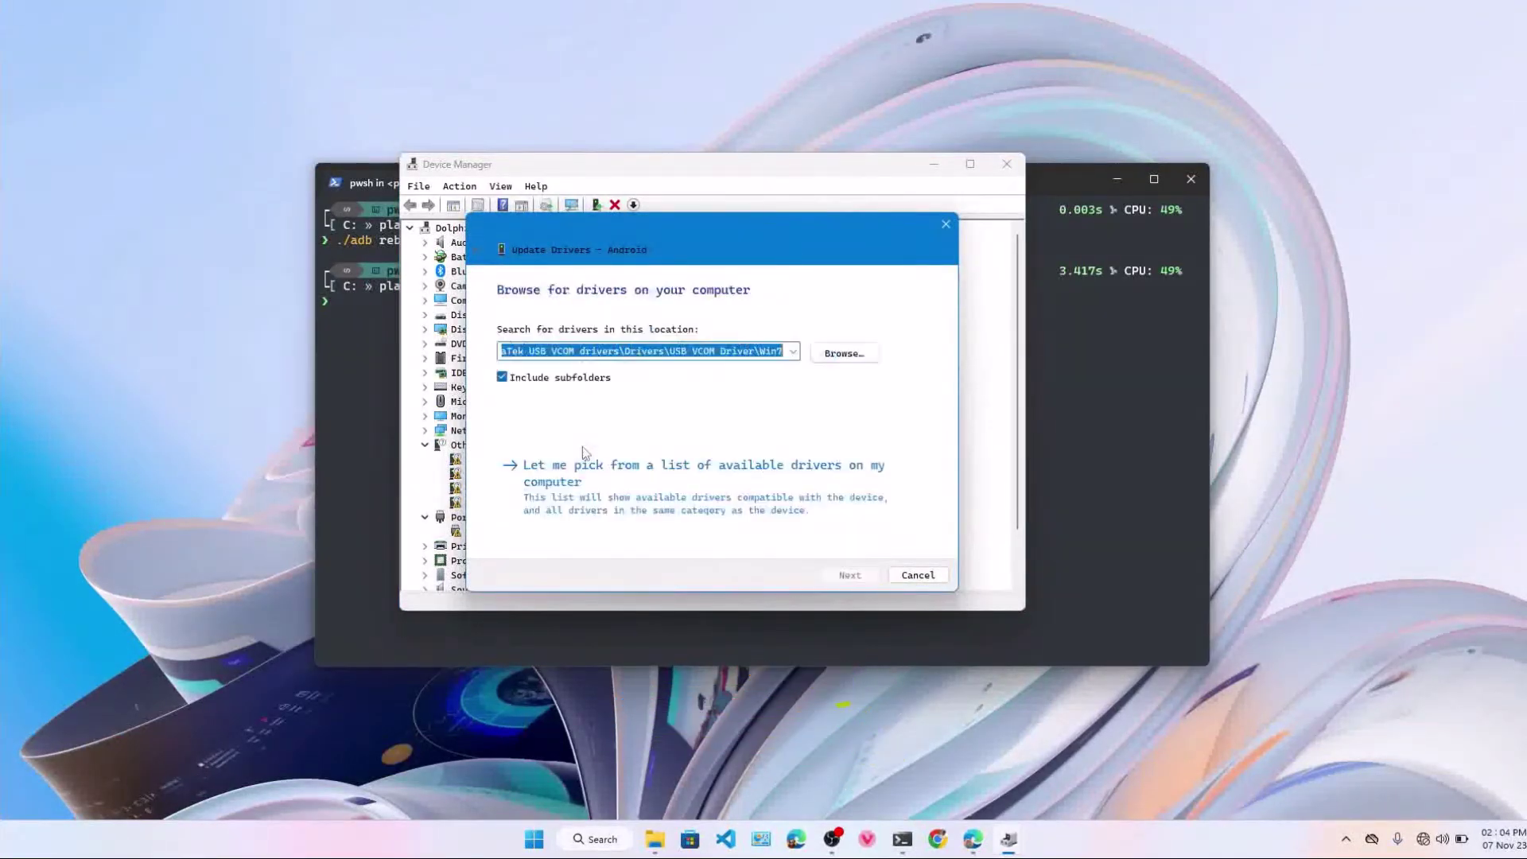
click(706, 483)
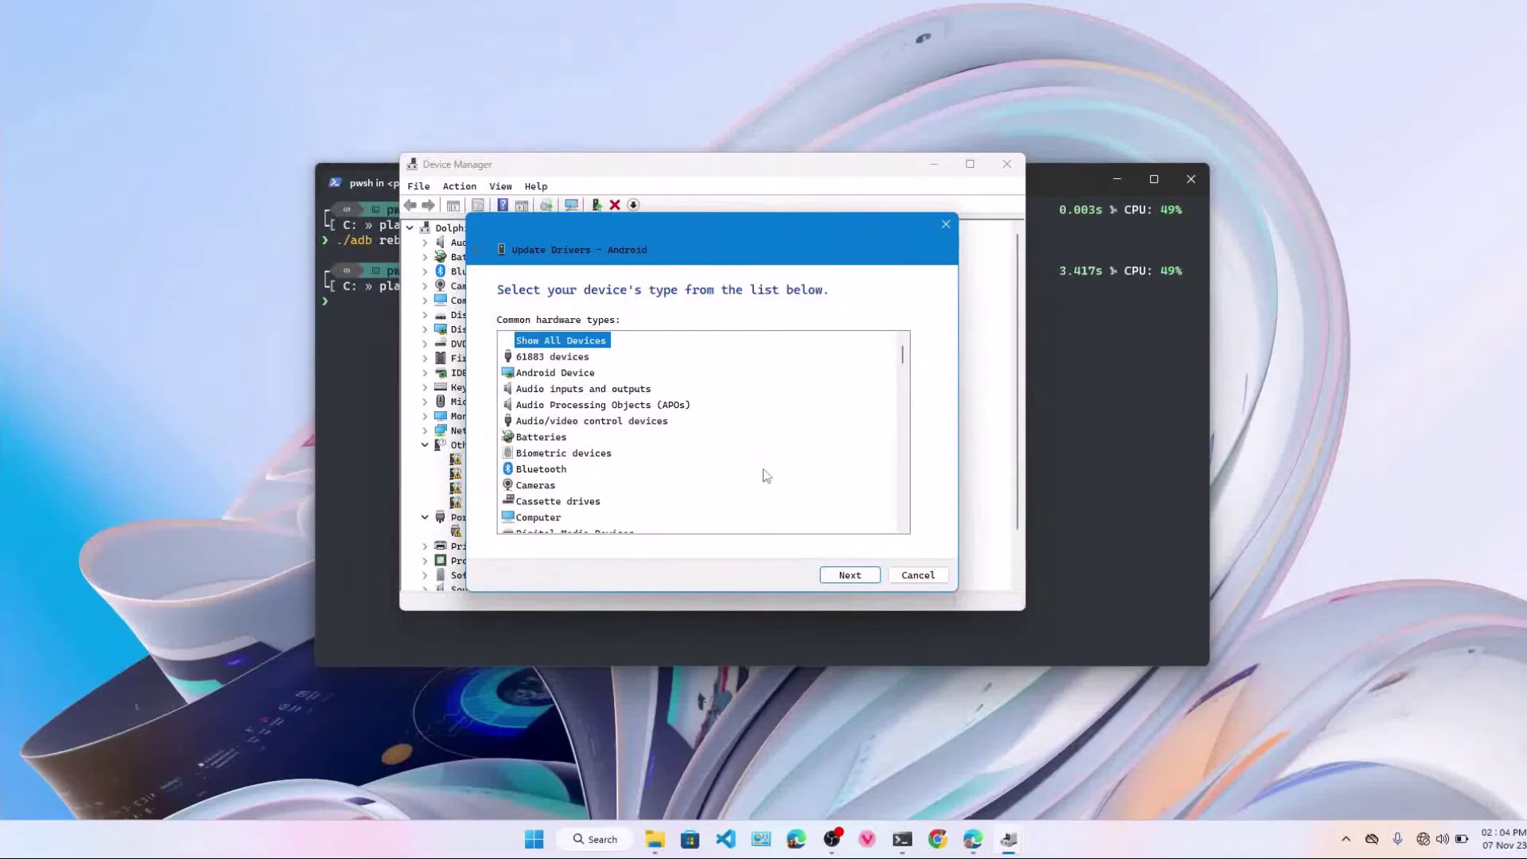
click(849, 574)
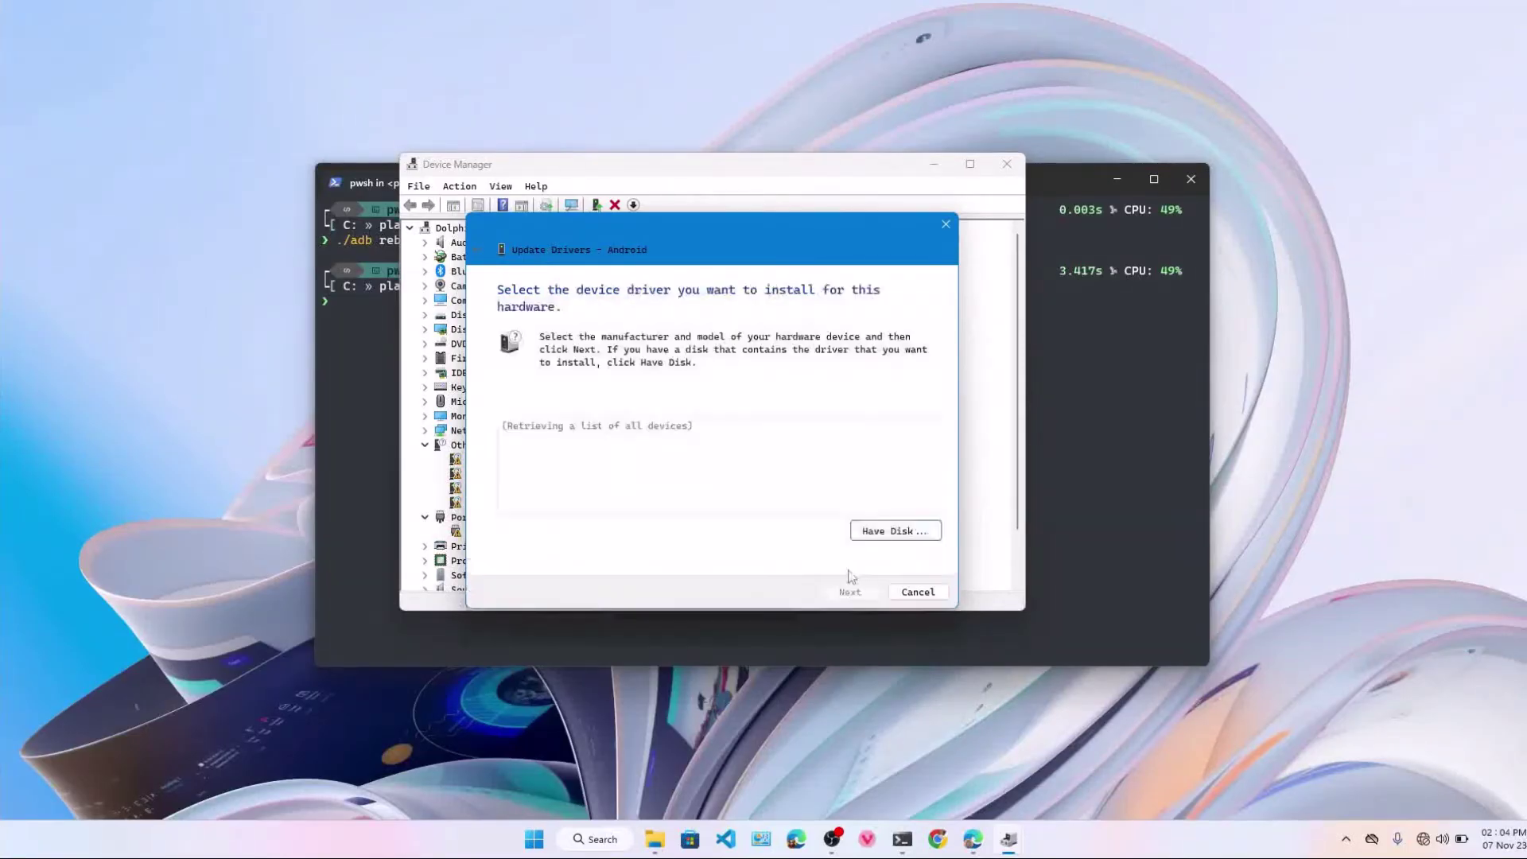
Browse from Have Disk to Downloads > latest_usb_driver_windows > usb_driver and select android_winusb.inf
click(883, 529)
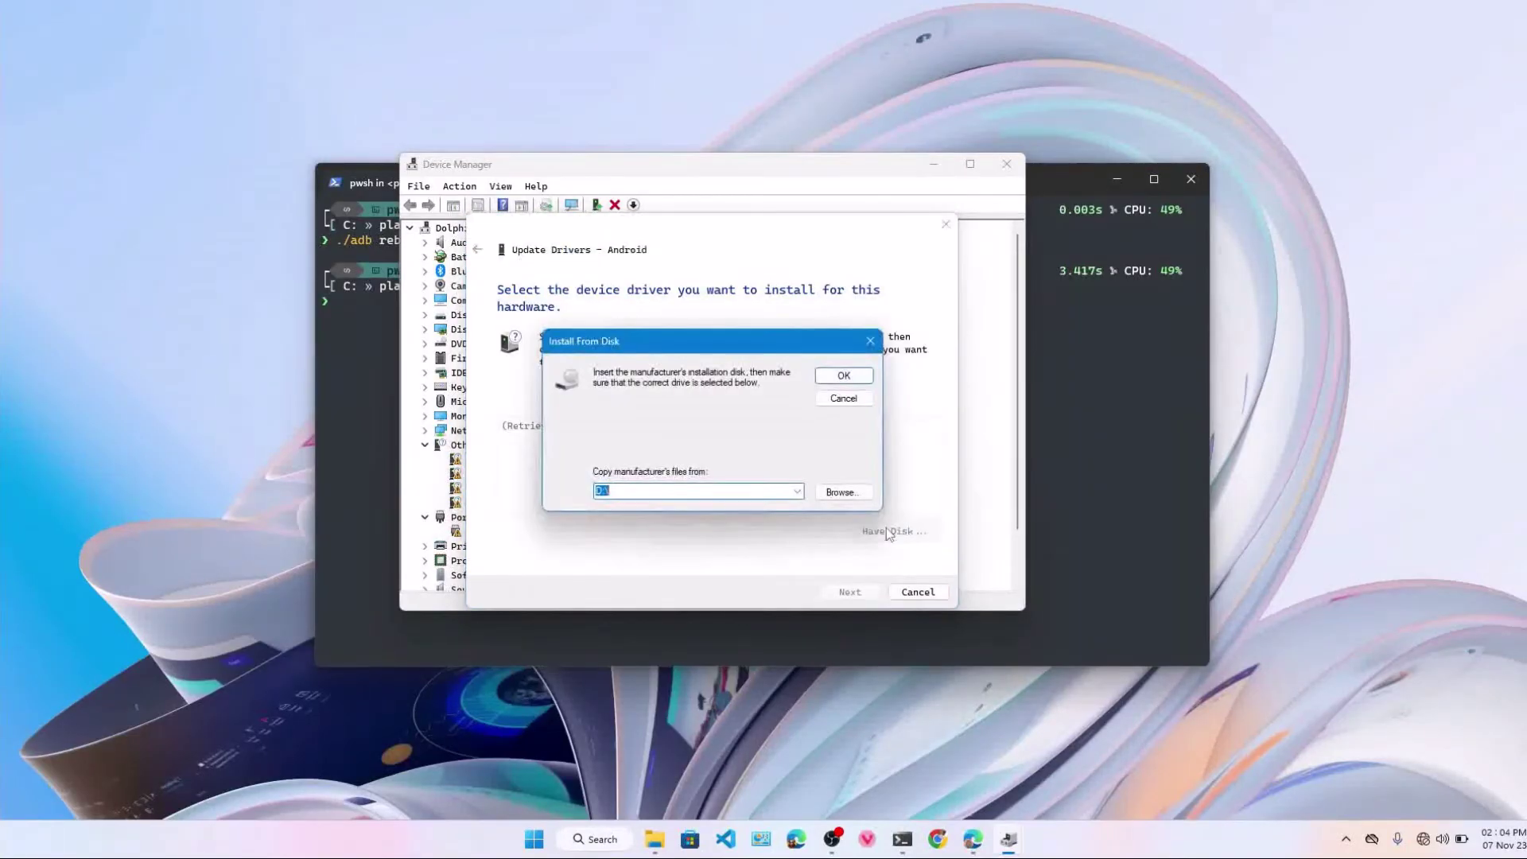
click(842, 491)
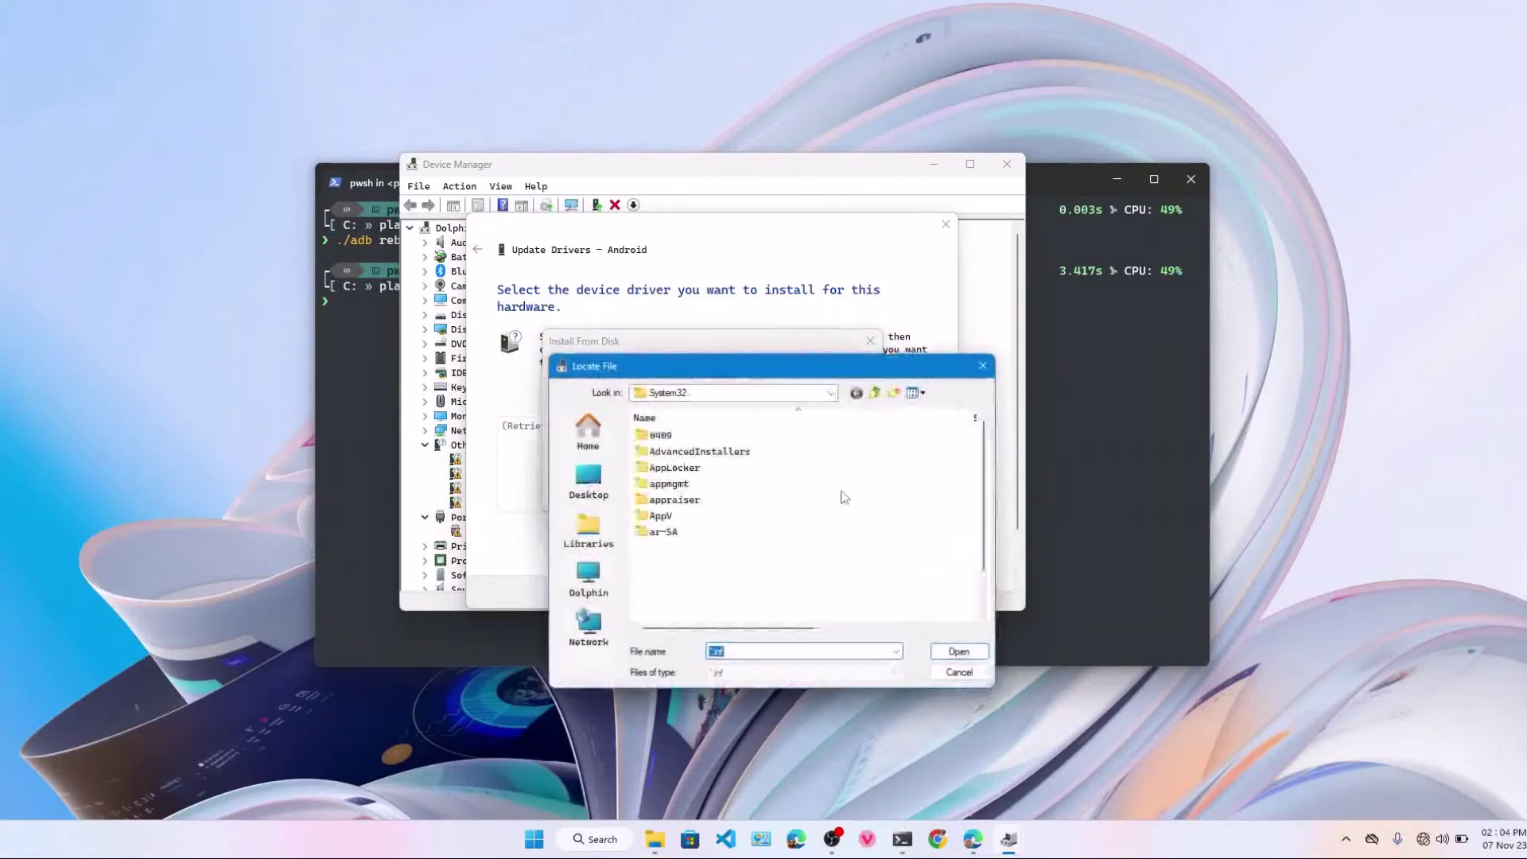
scroll(722, 499, down, 10)
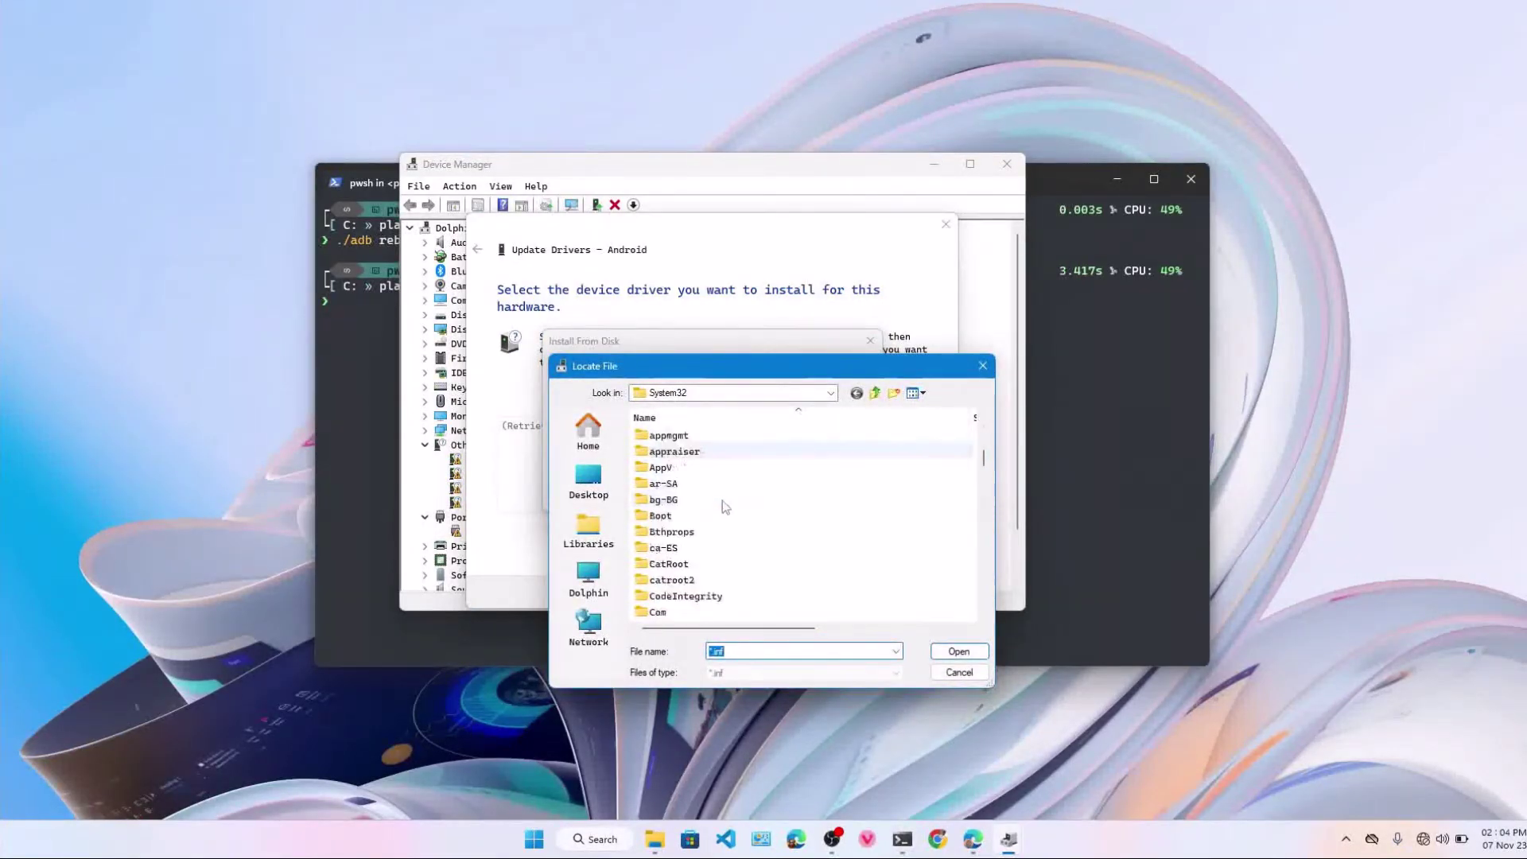
click(589, 579)
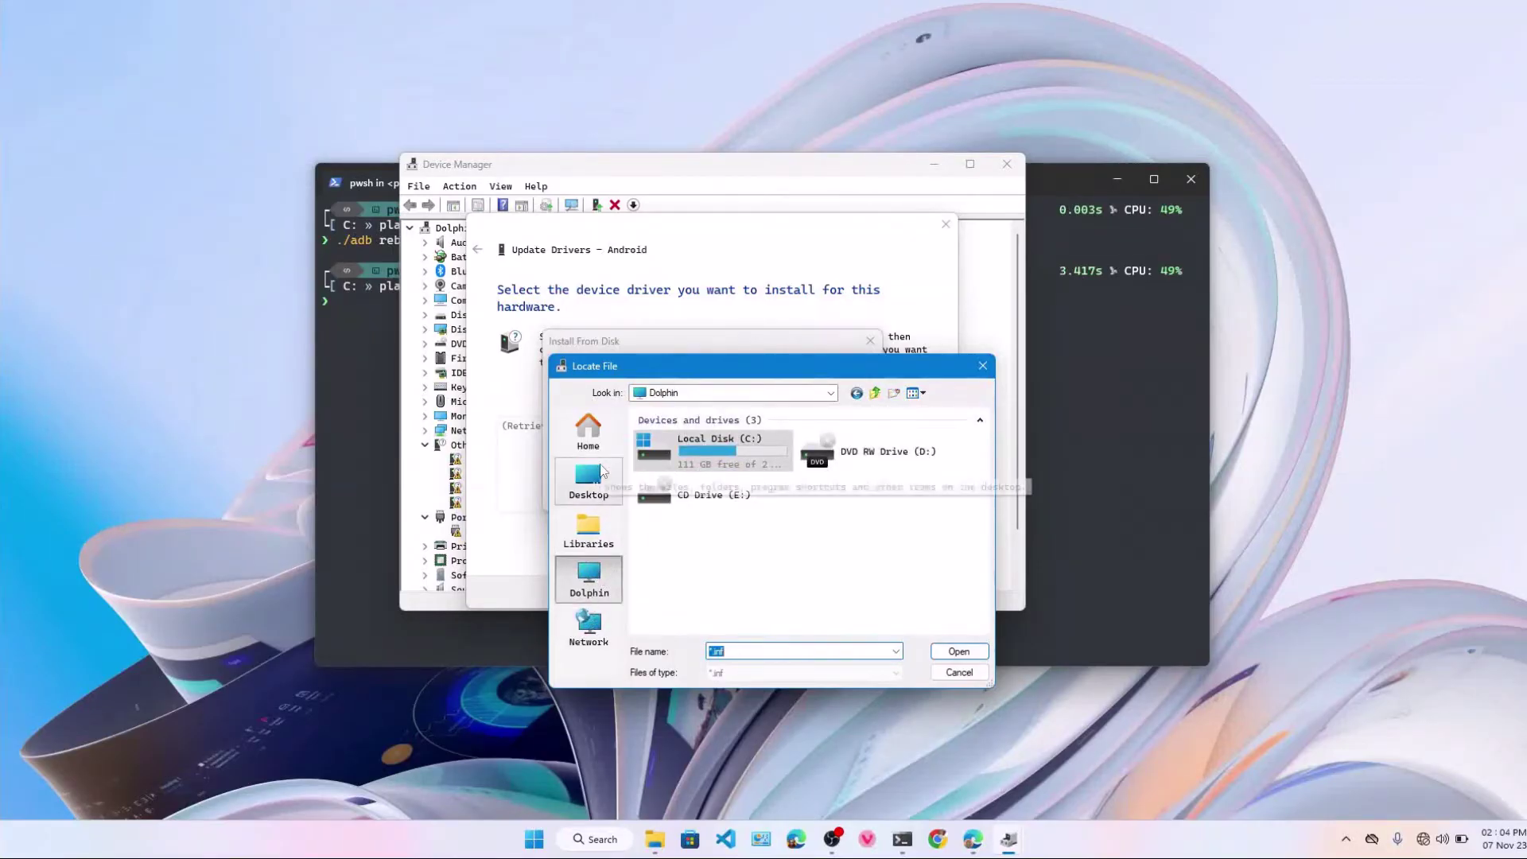
click(600, 430)
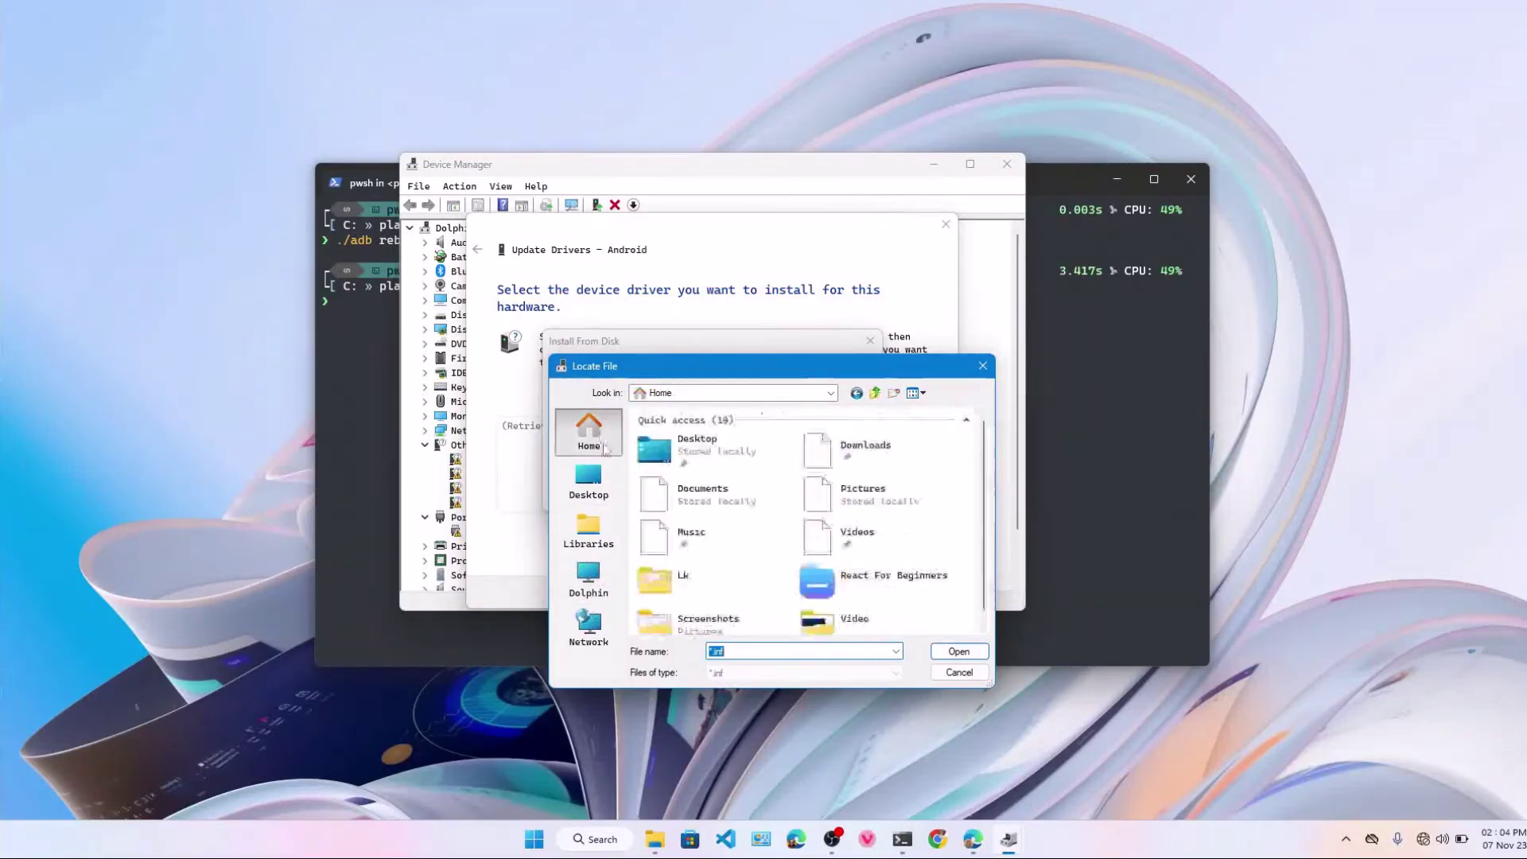
double_click(855, 460)
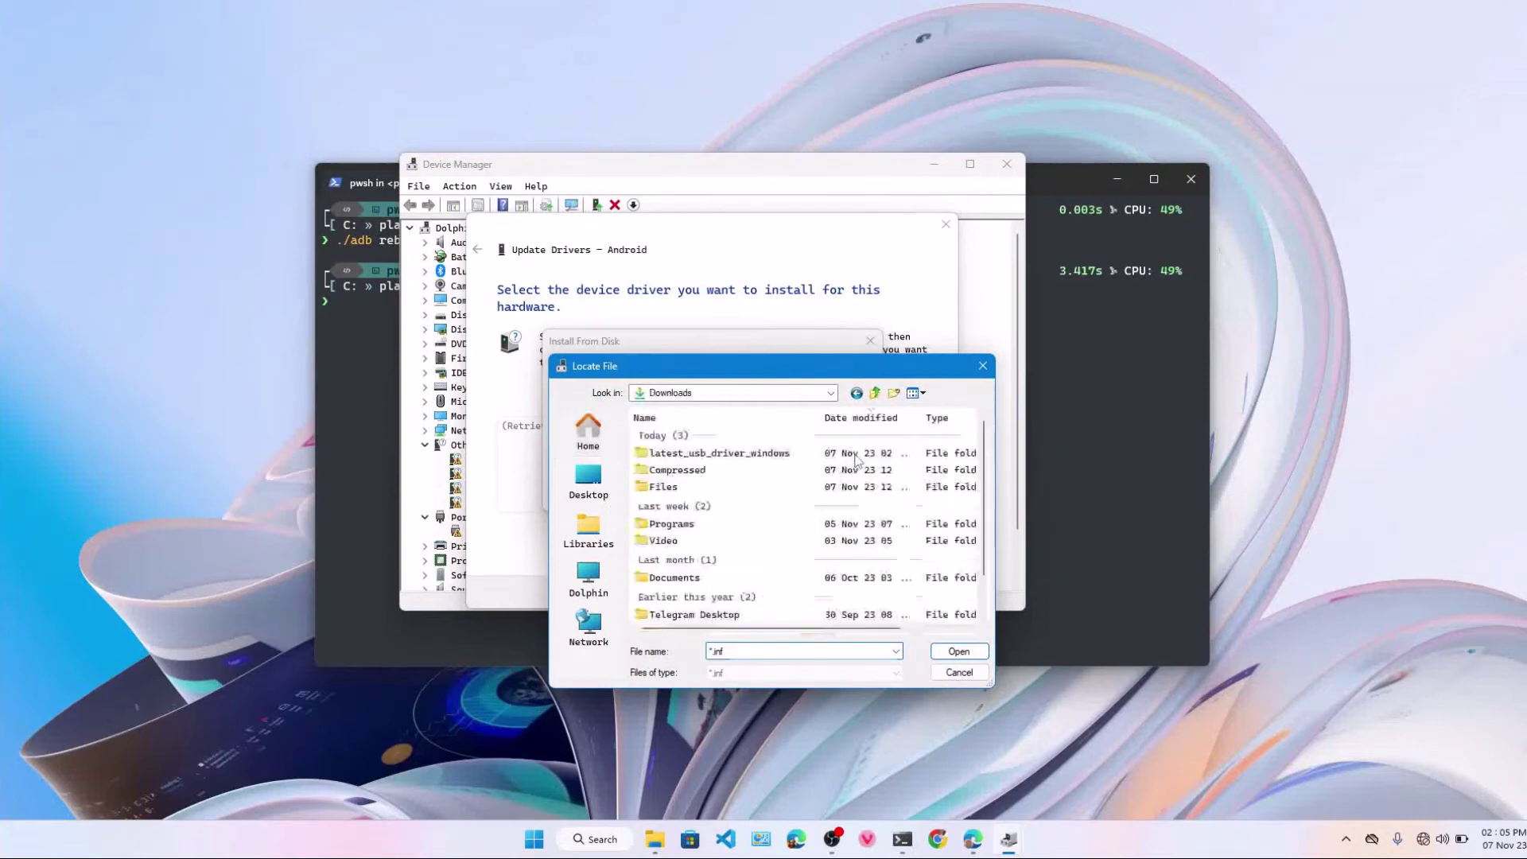
double_click(773, 458)
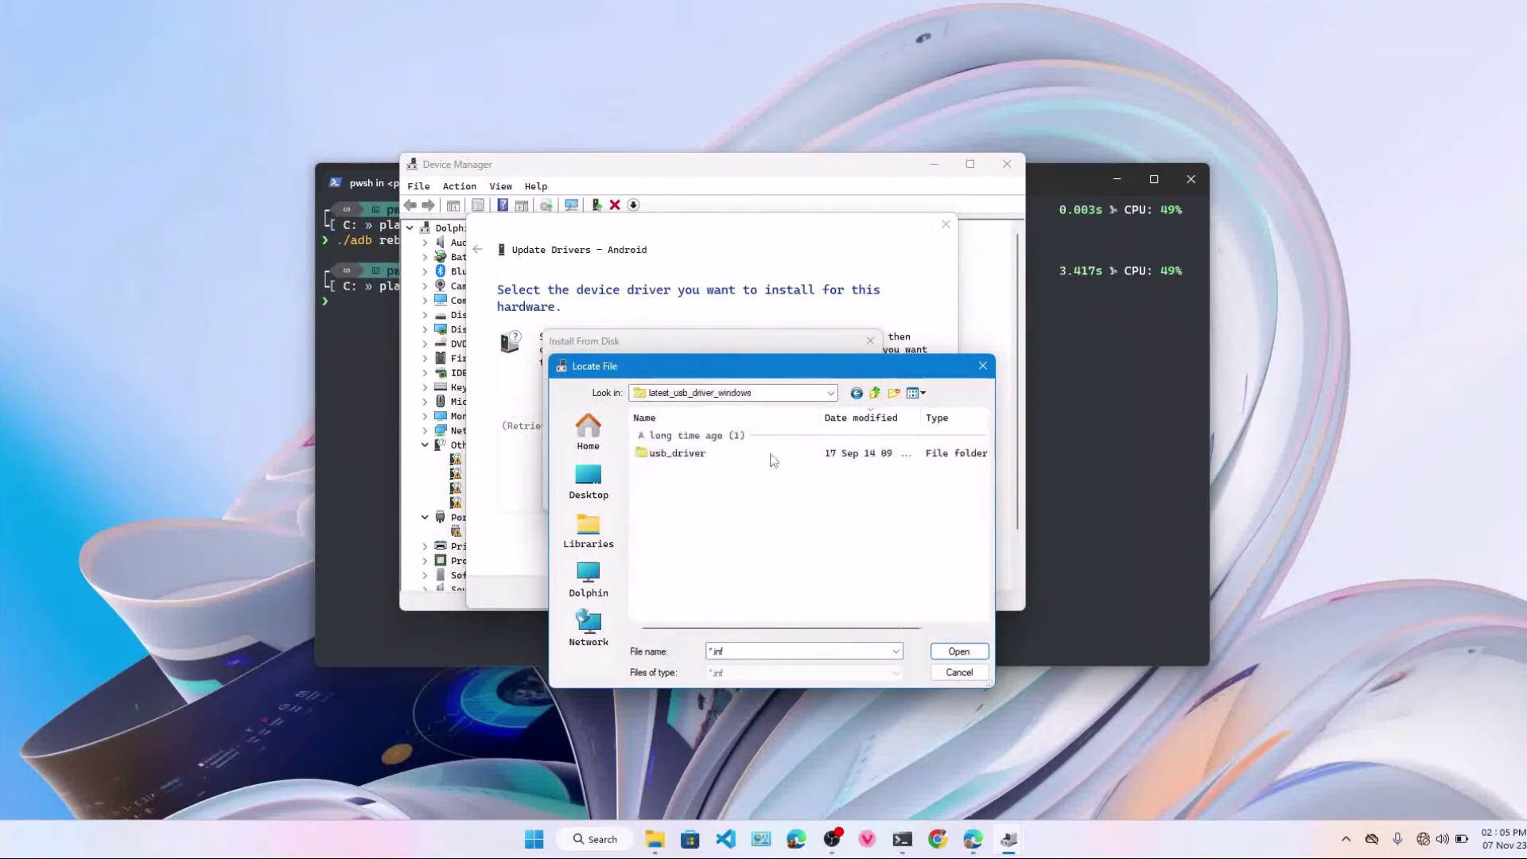
double_click(763, 457)
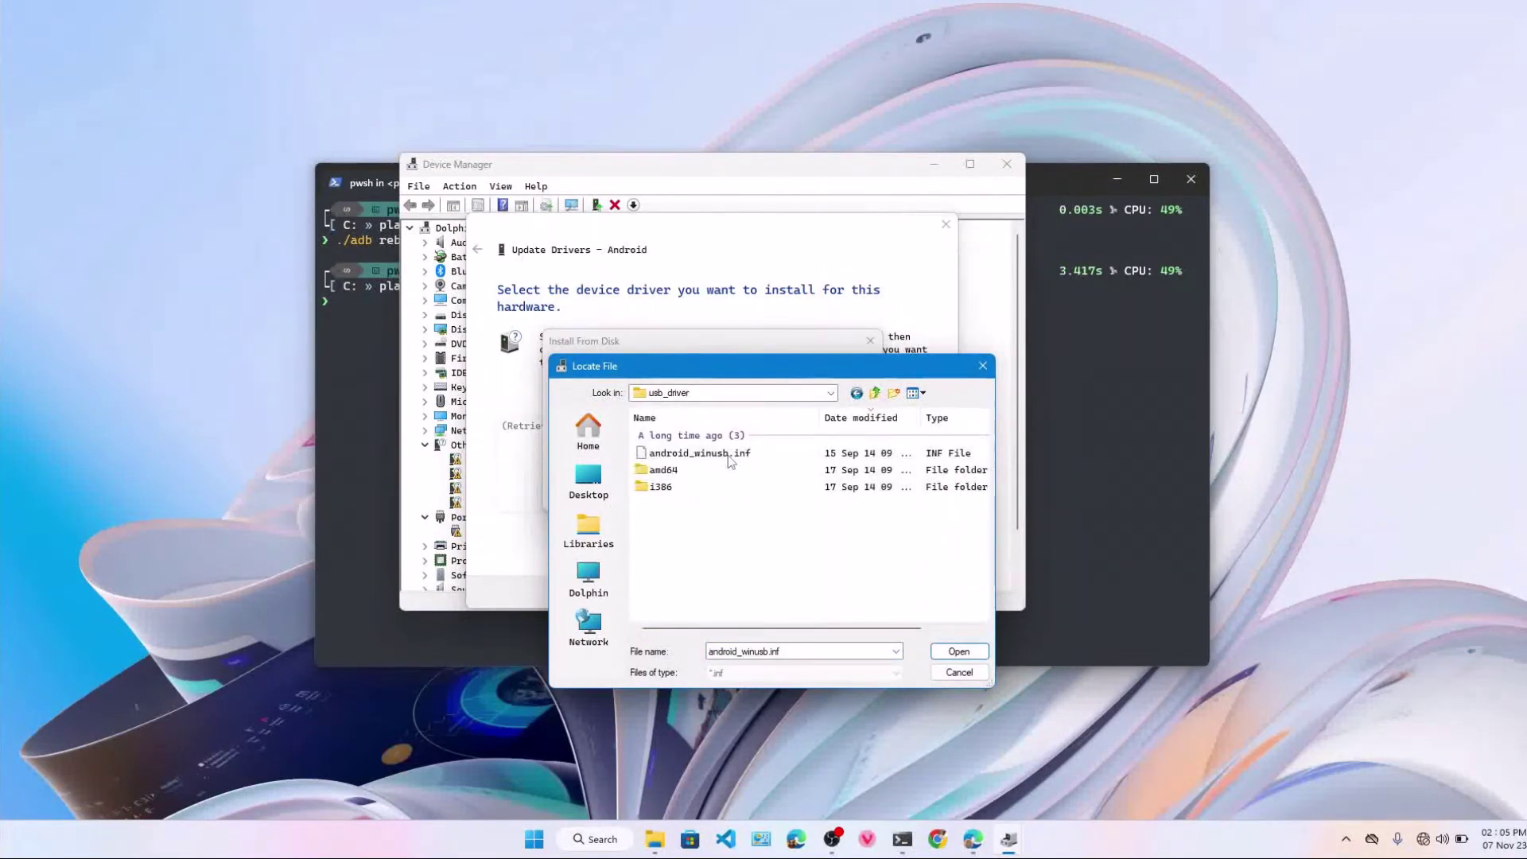
click(751, 458)
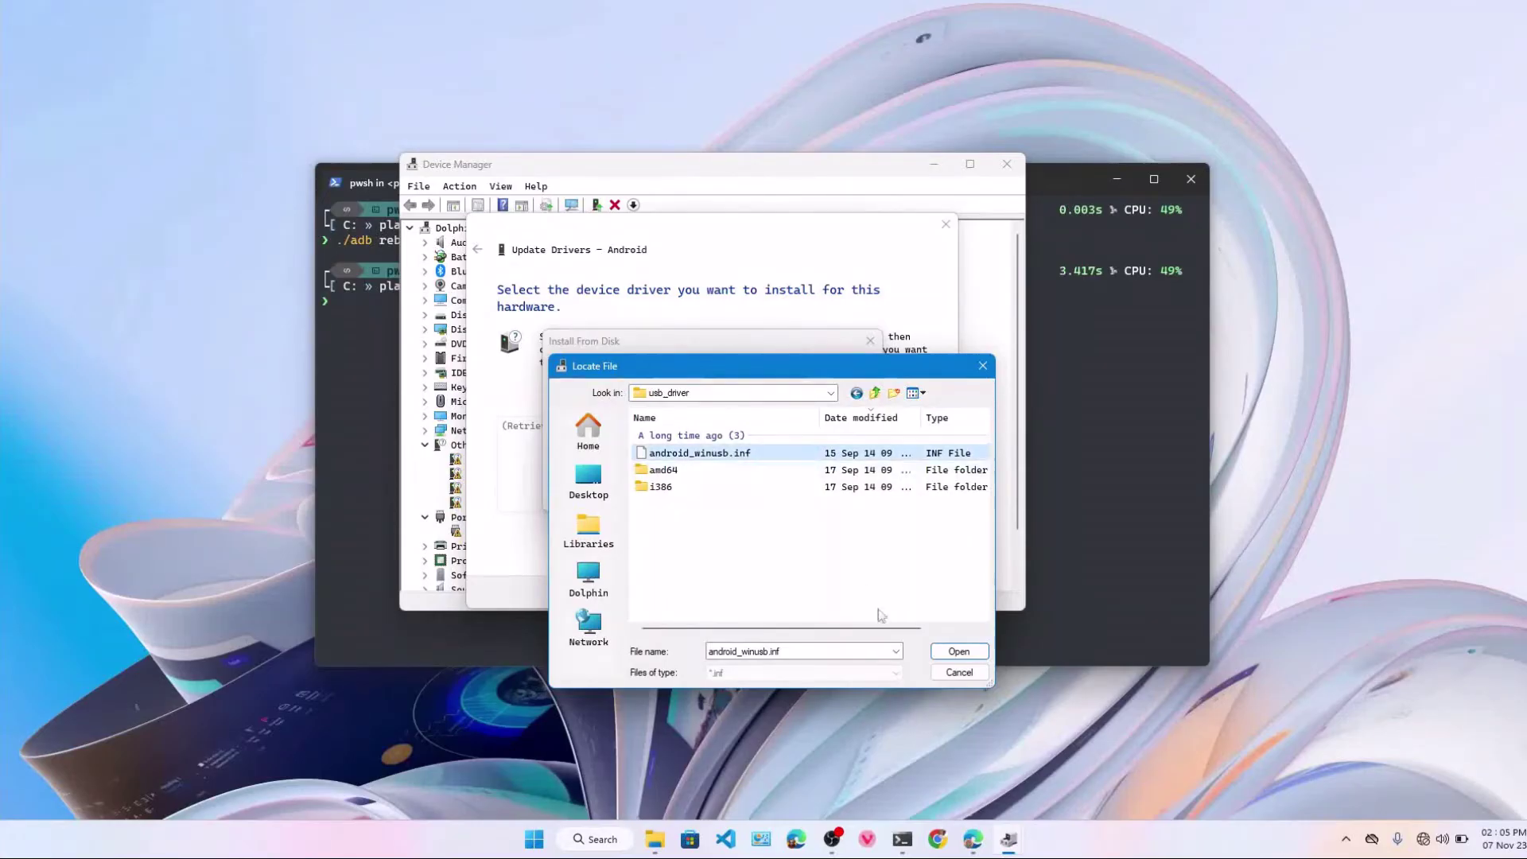
Install the Android ADB Interface driver from android_winusb.inf, accepting the warnings, and close the wizard
click(956, 651)
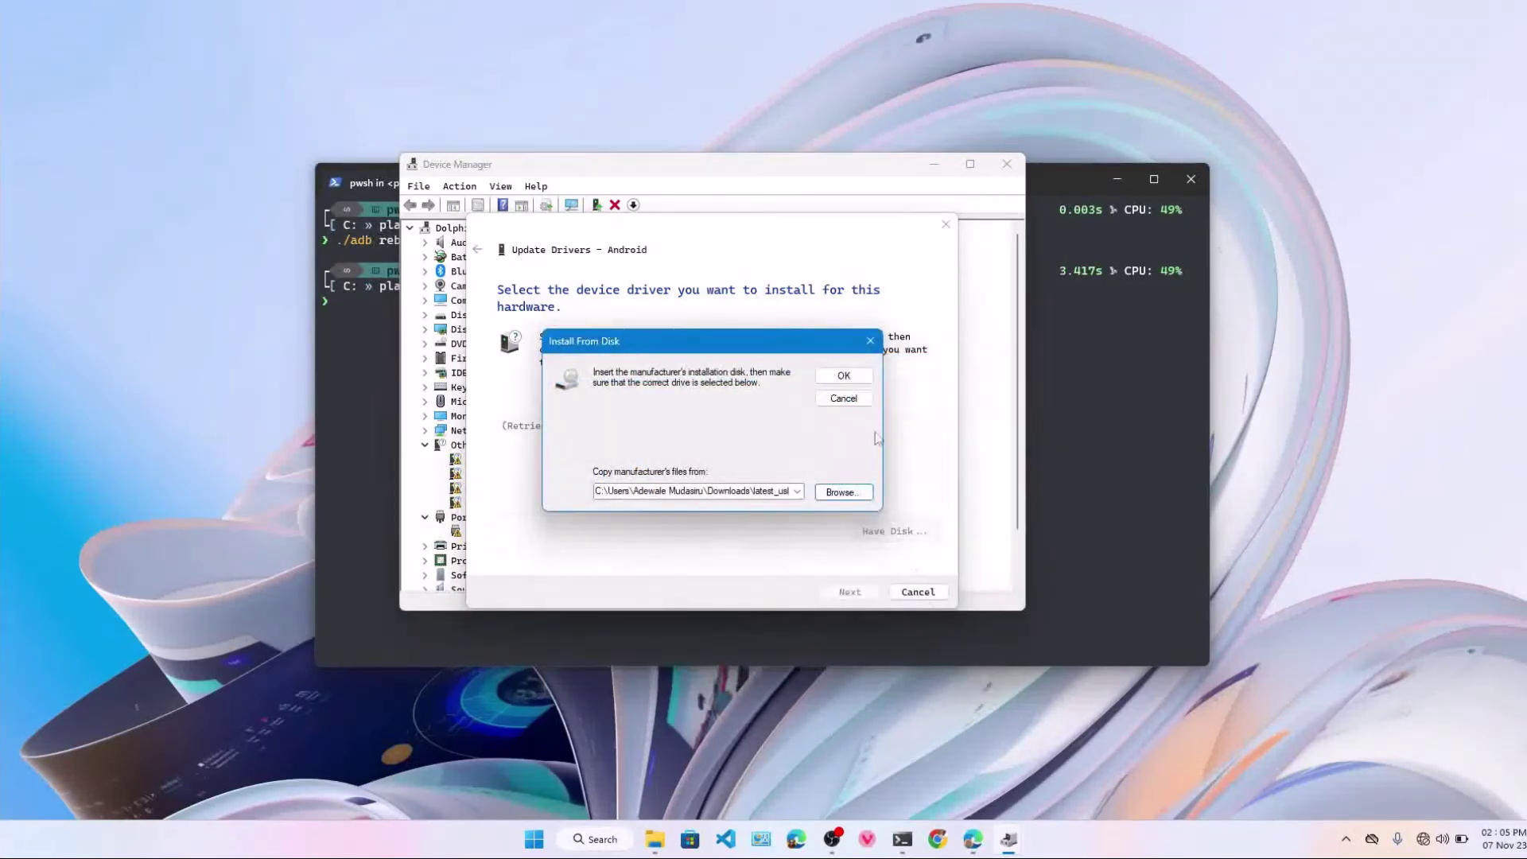
click(845, 376)
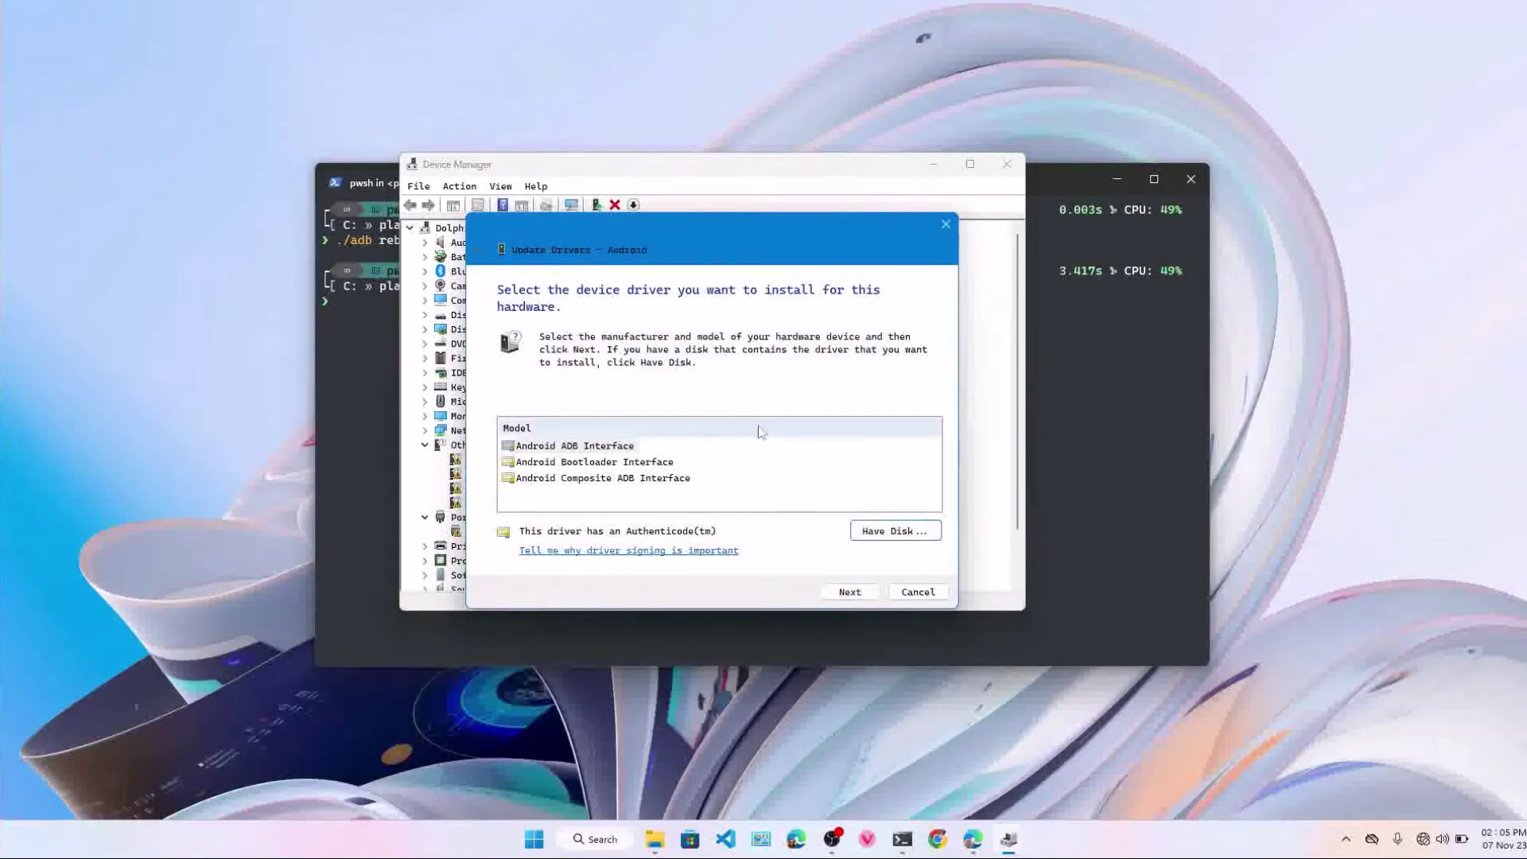
click(625, 450)
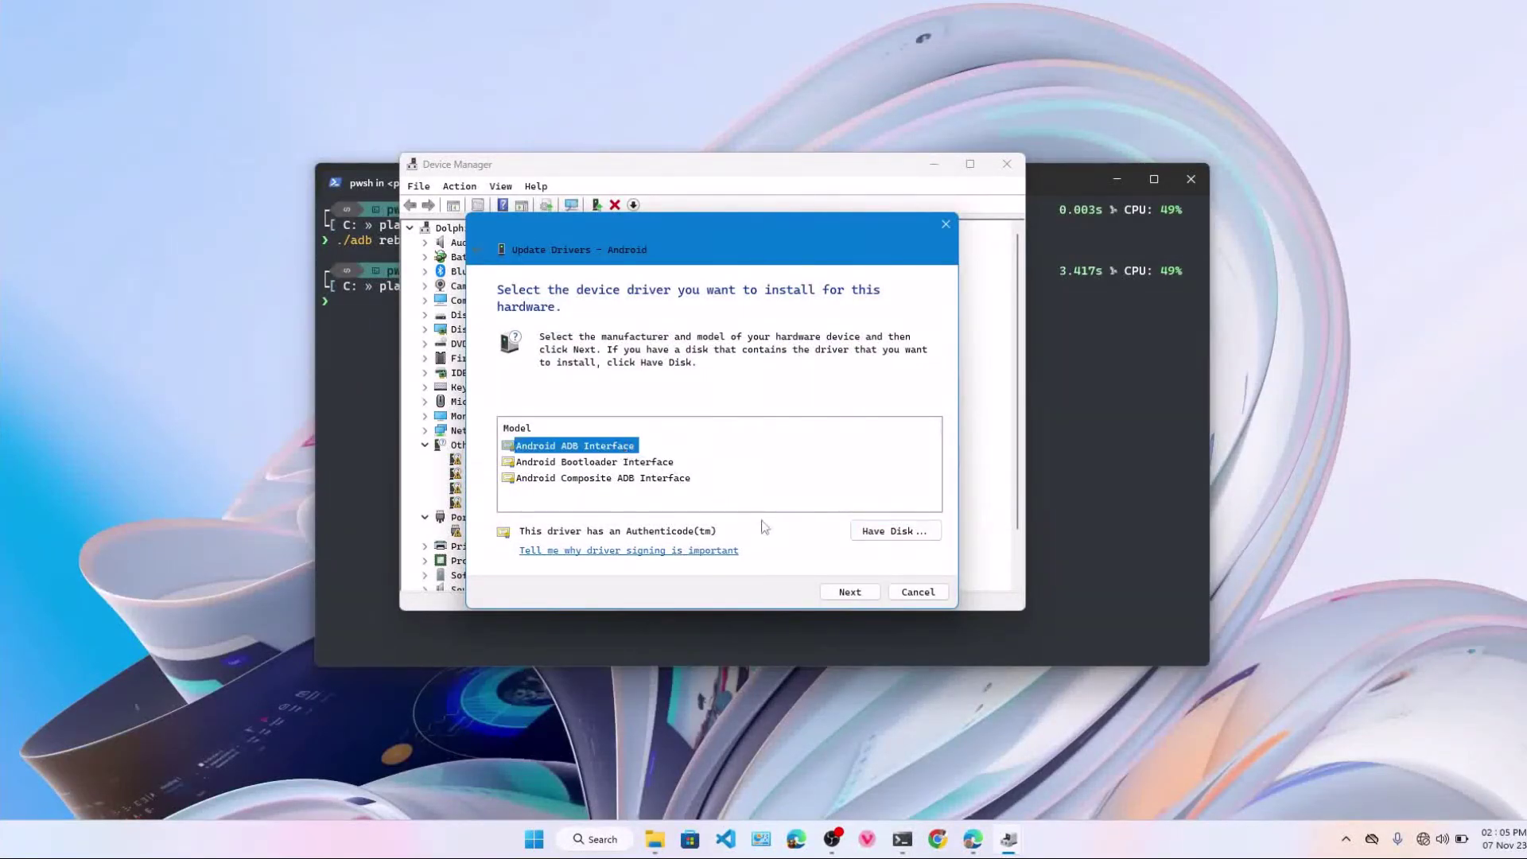
click(843, 593)
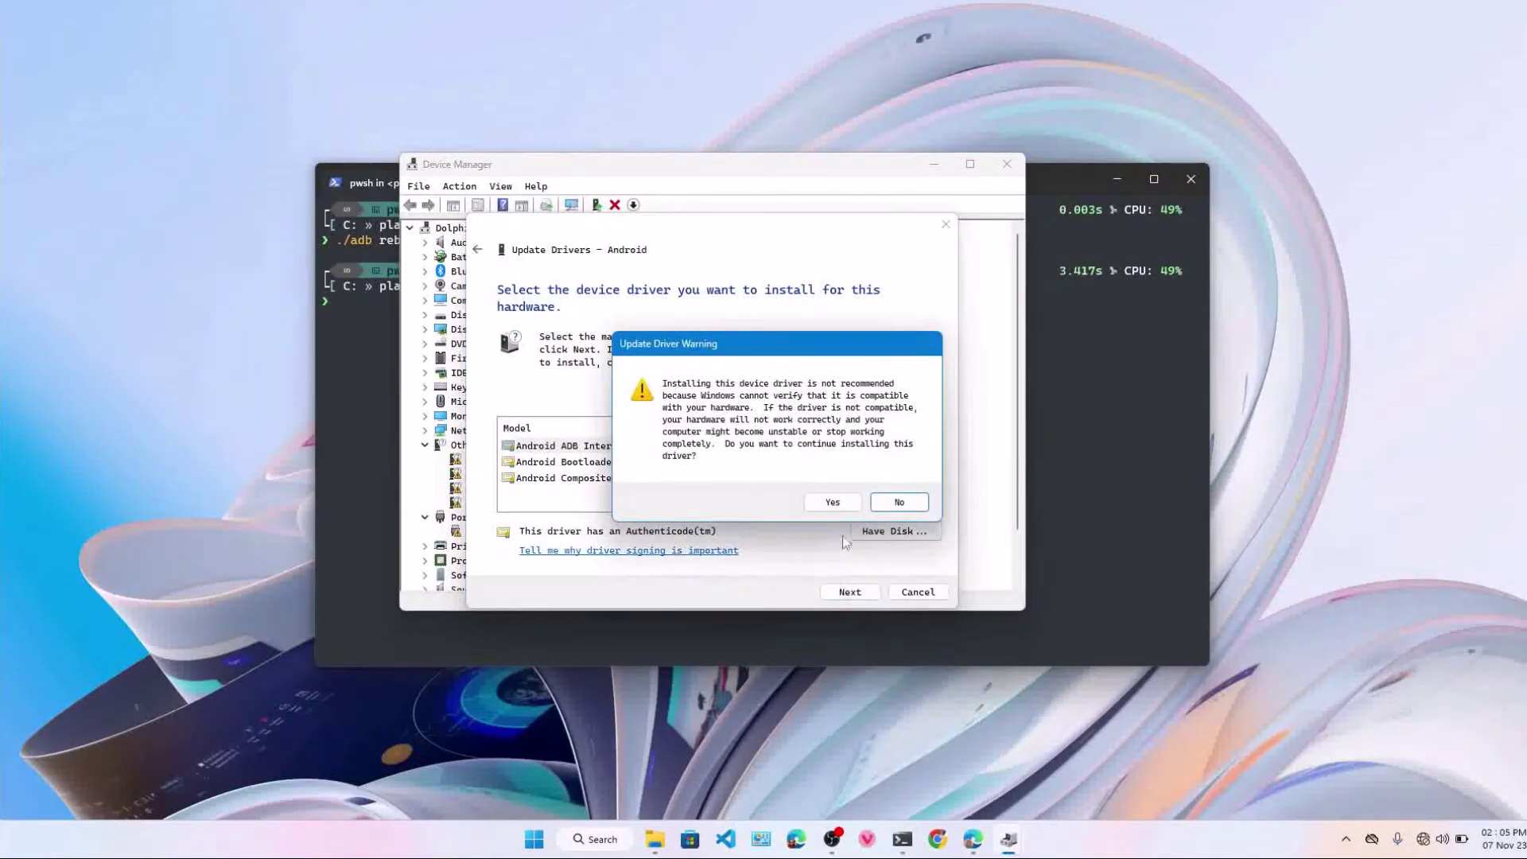
click(848, 501)
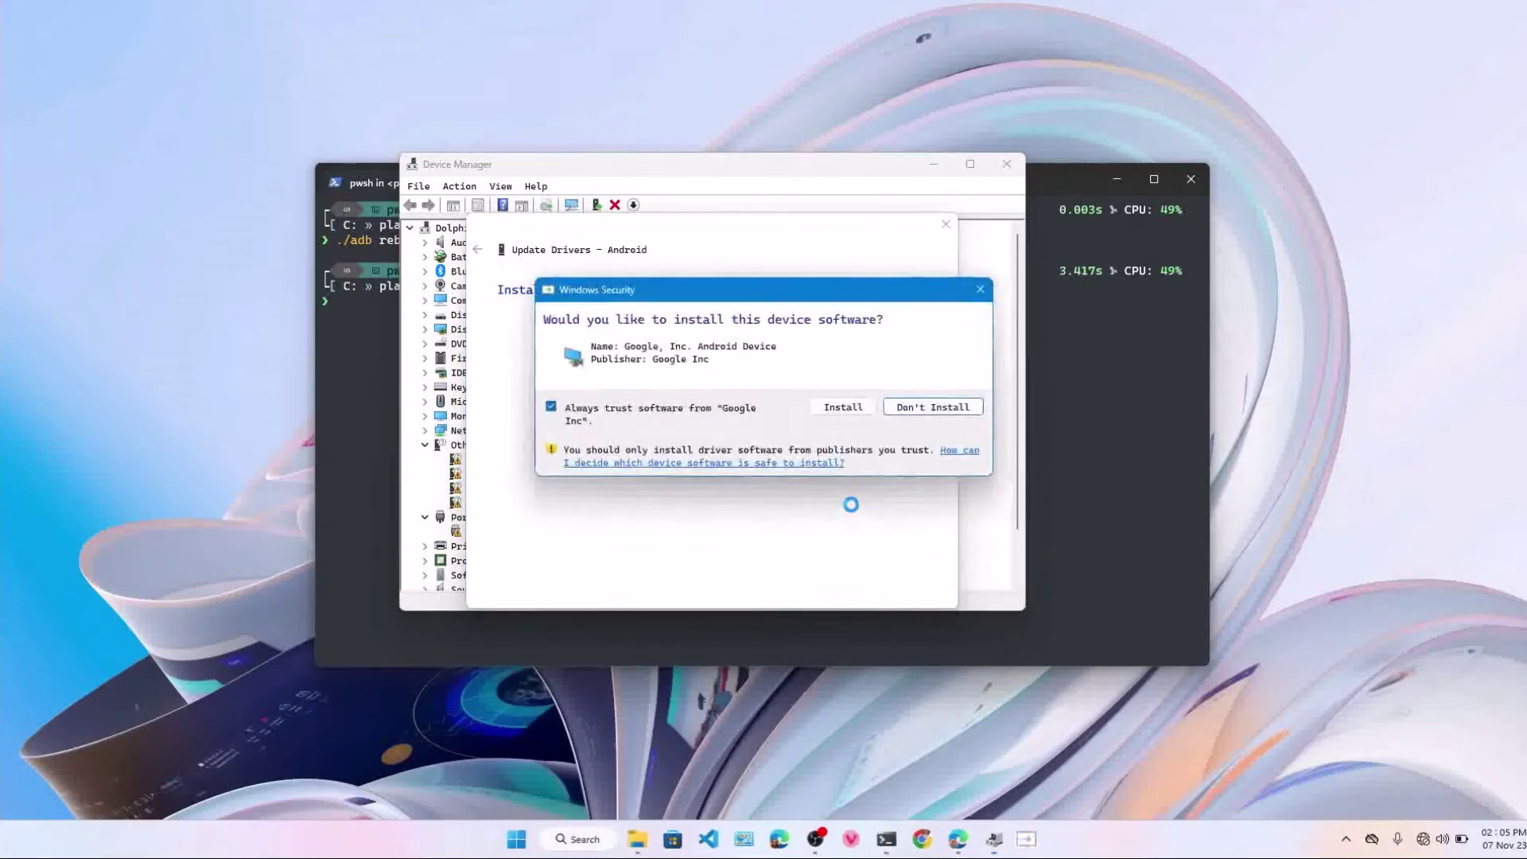
click(843, 408)
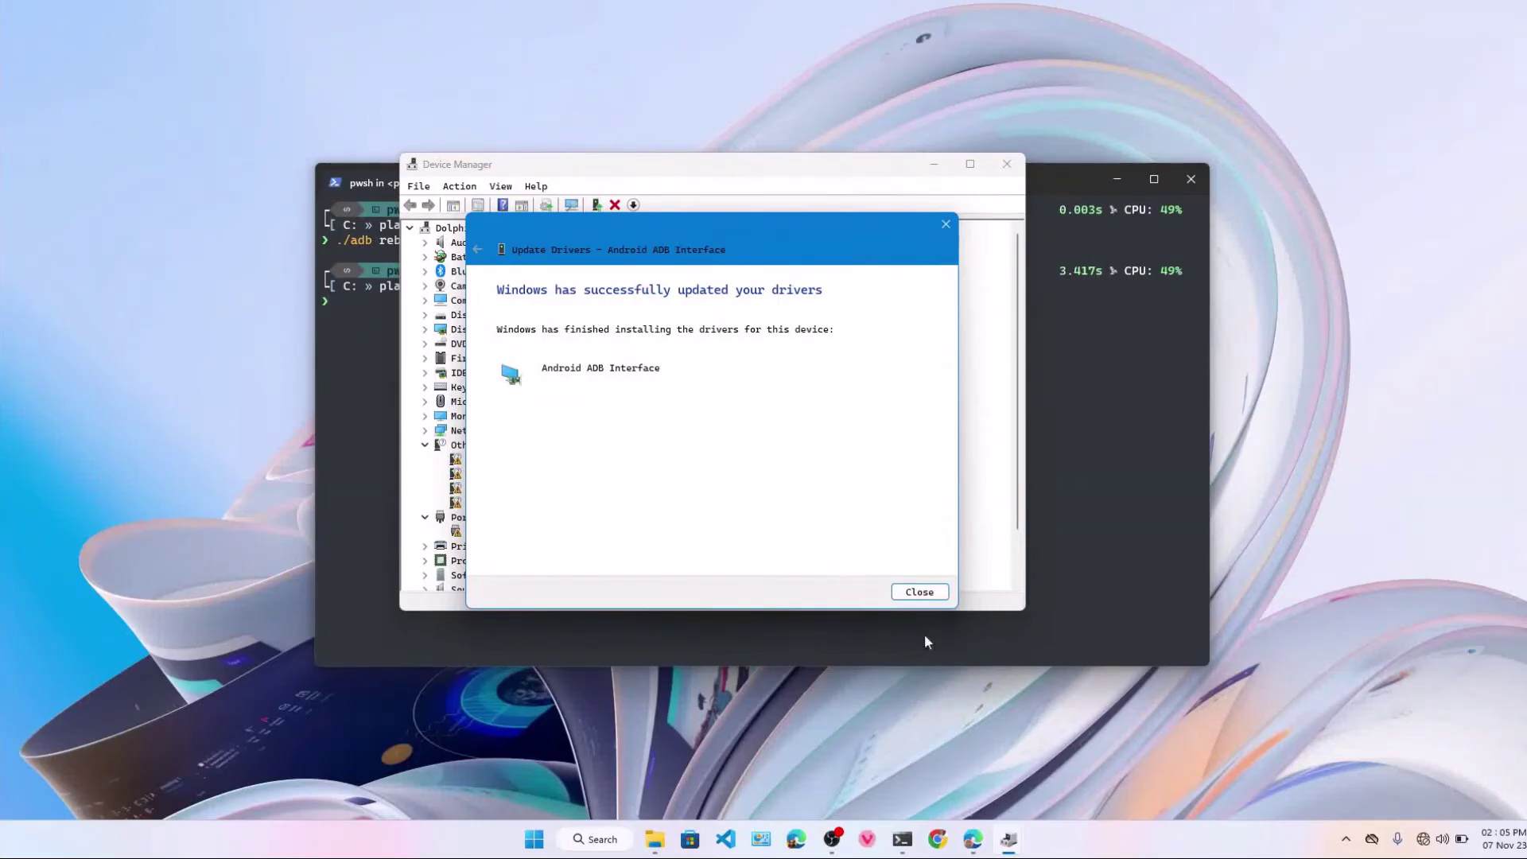
click(921, 593)
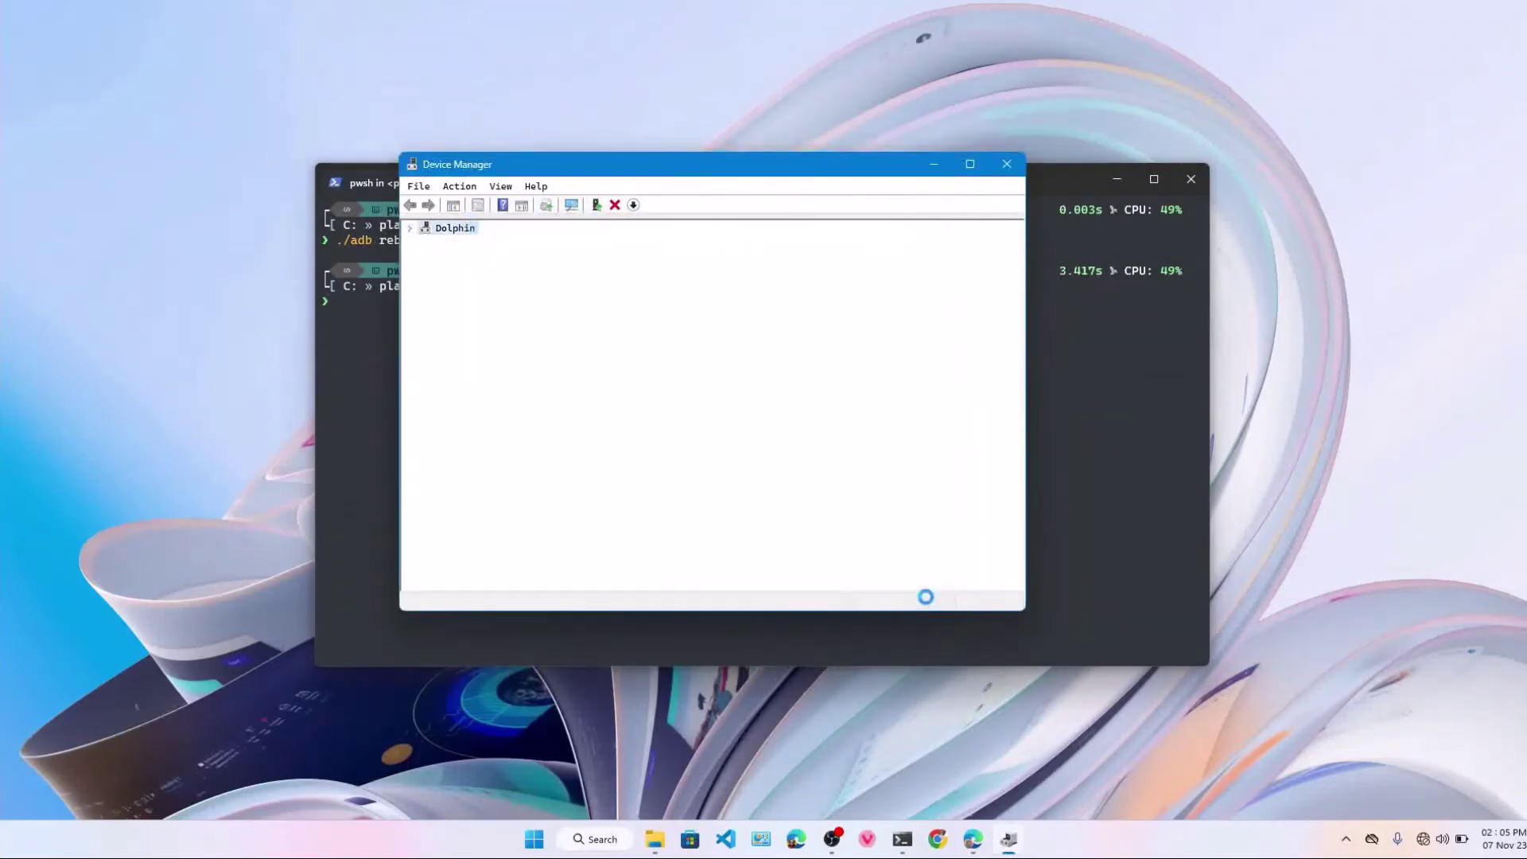
Run ./fastboot devices to see the phone's serial listed, then enter ./fastboot flash lk lk-verified.img
click(935, 168)
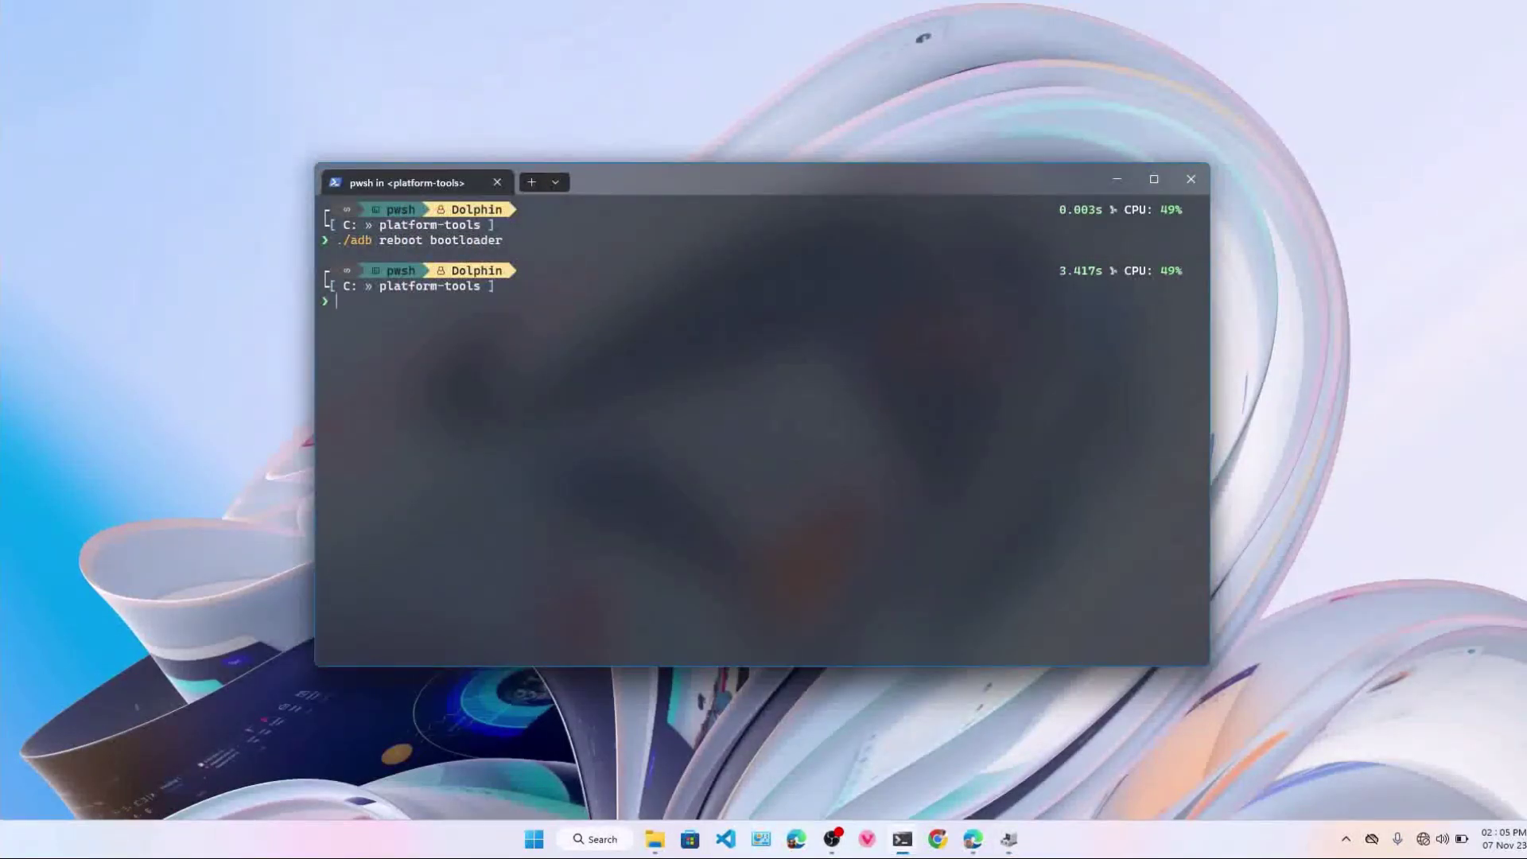
text(./fastboot devices)
key(Return)
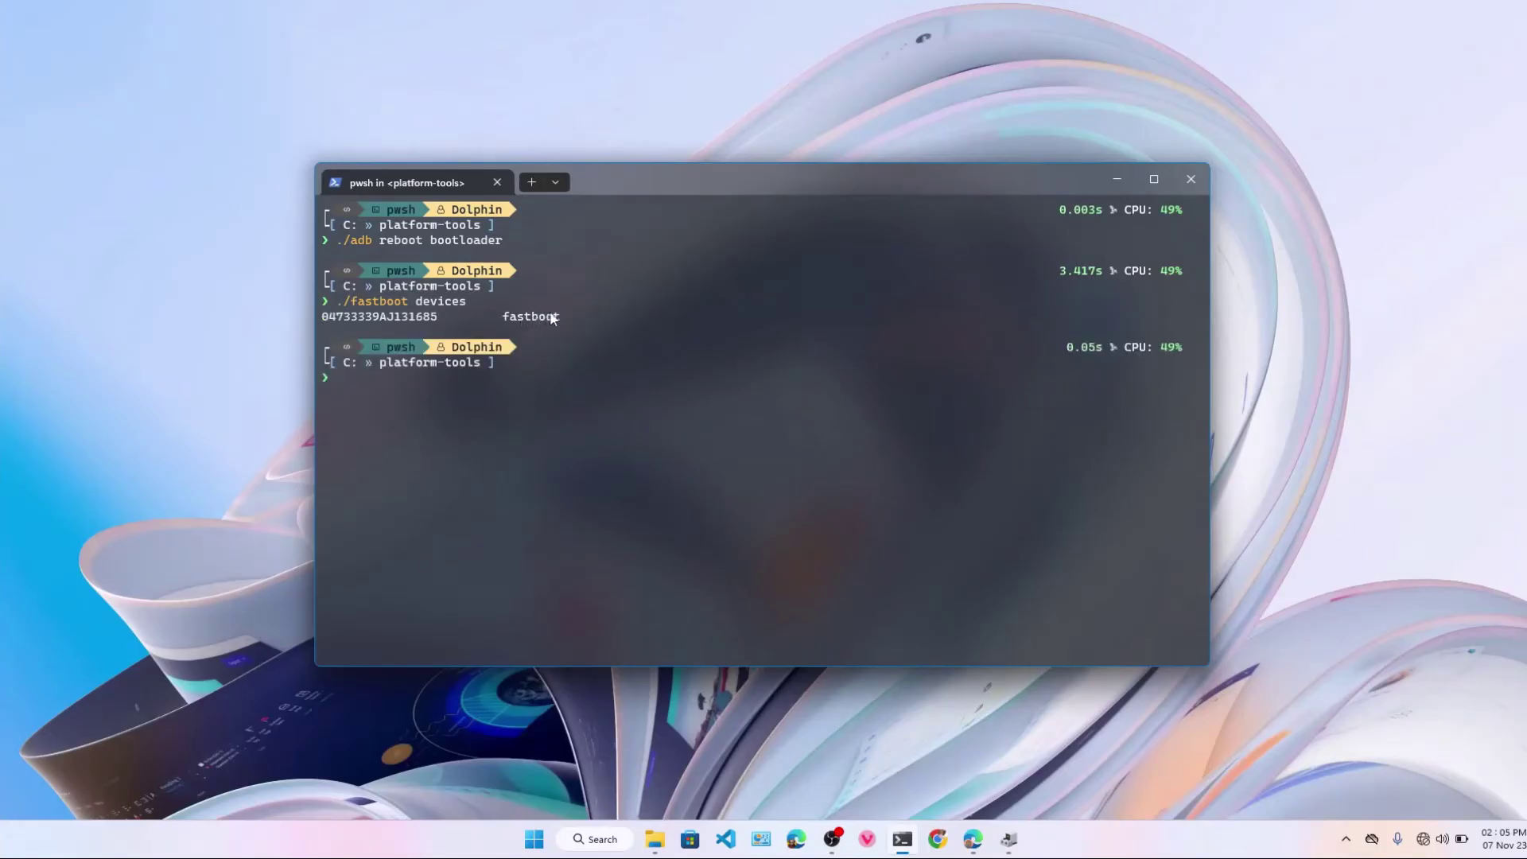
text(./fas)
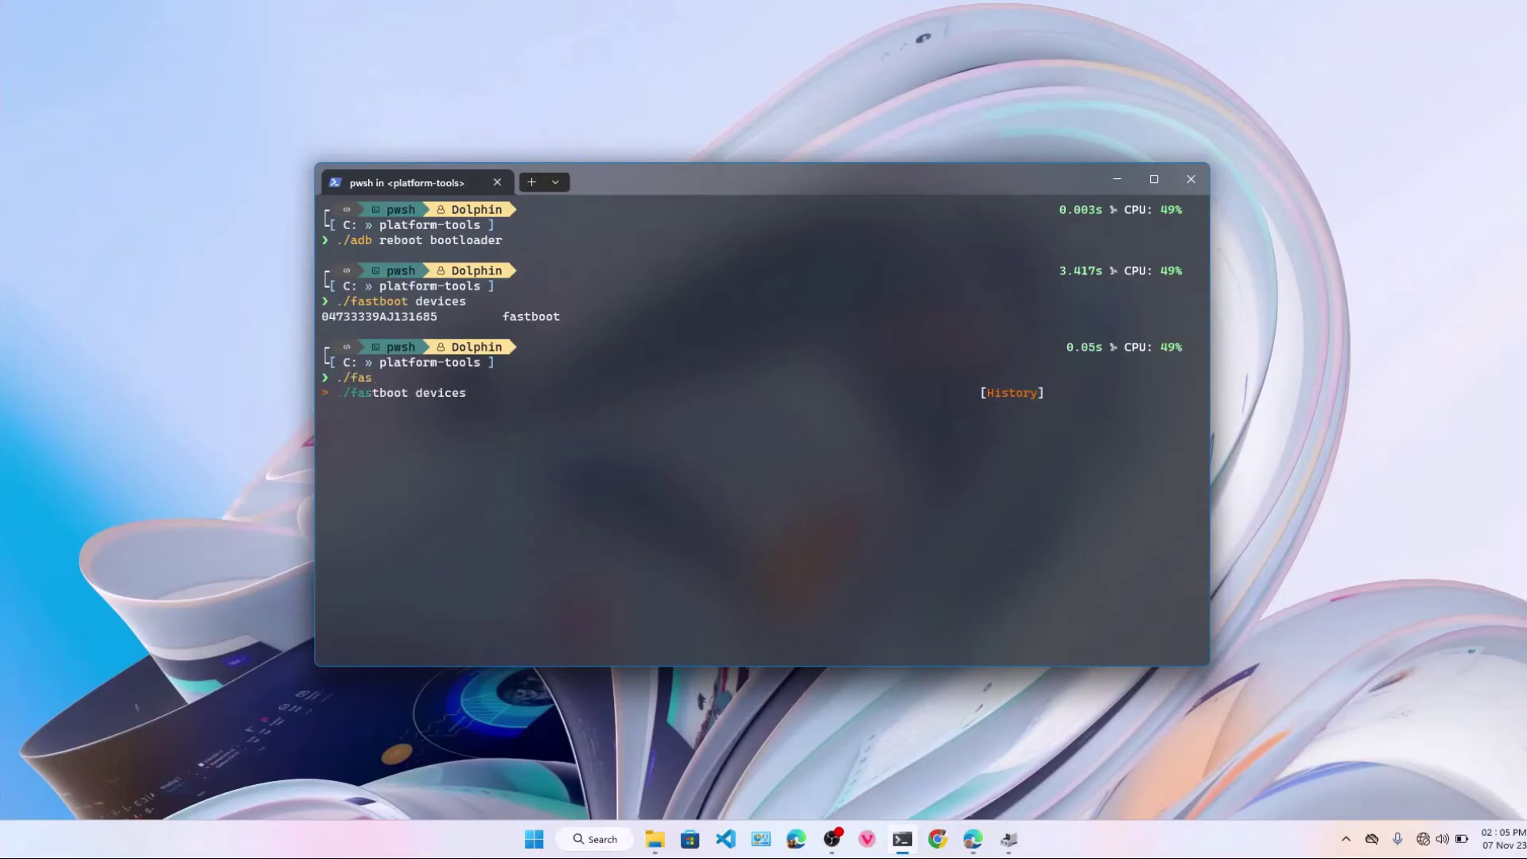
text(tboot flash)
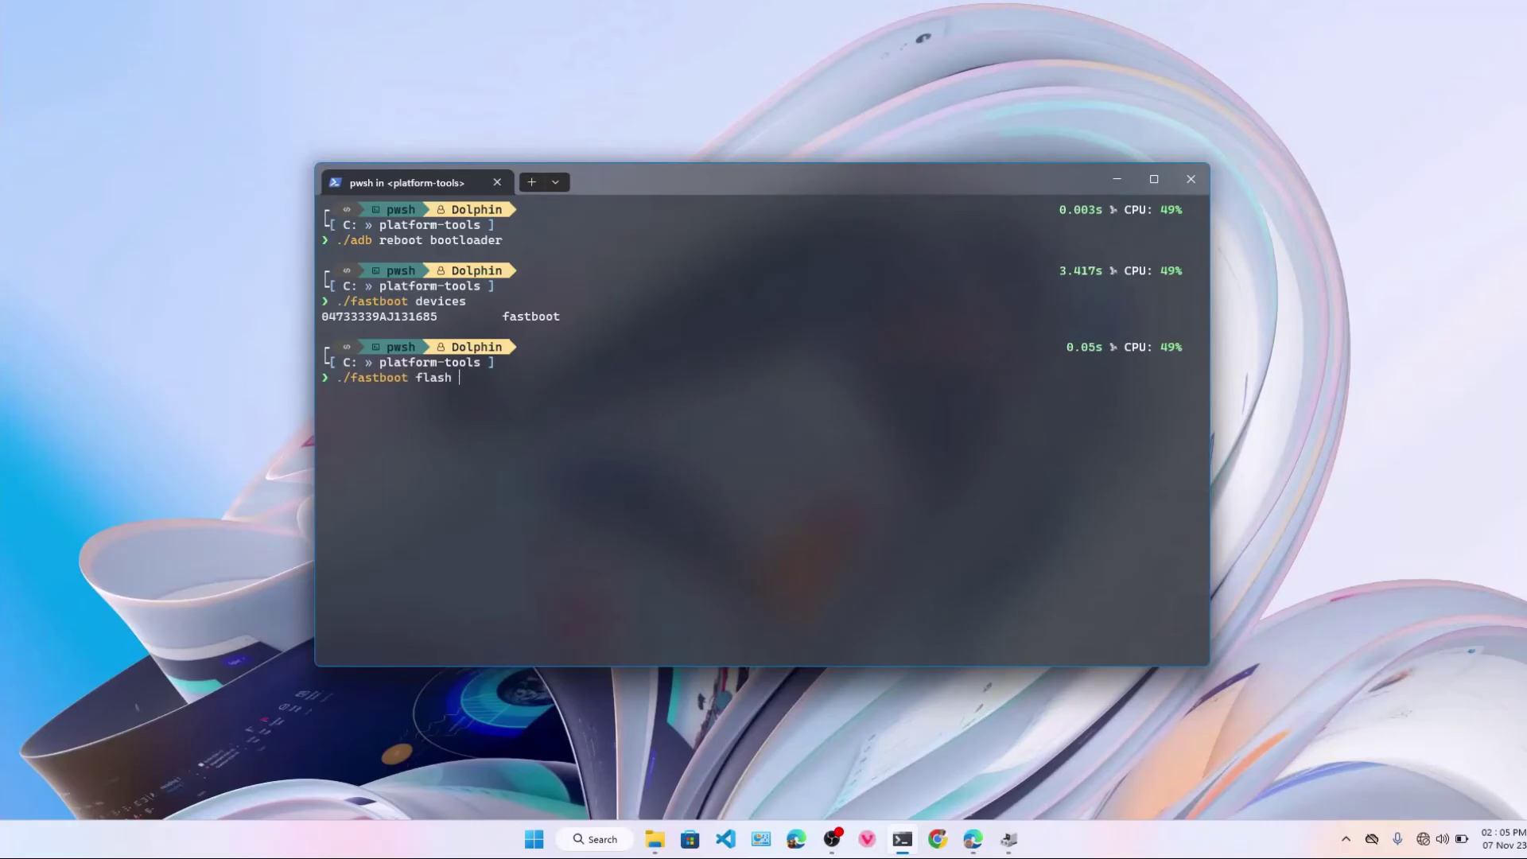
text( lk lk-verified.img)
Execute the lk flash so lk-verified.img (832 KB) is sent and written OKAY
key(Return)
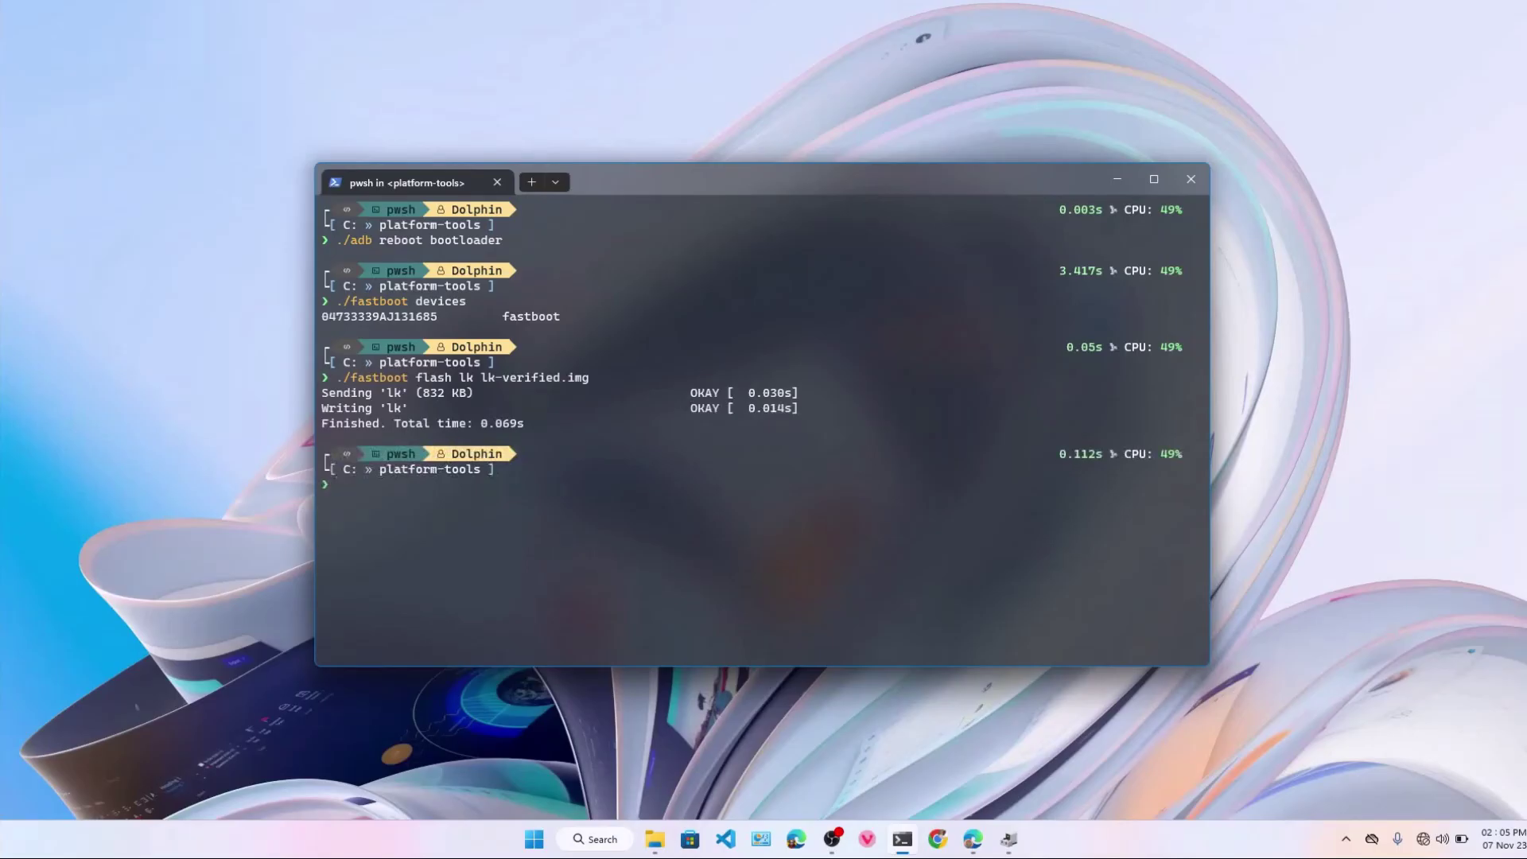